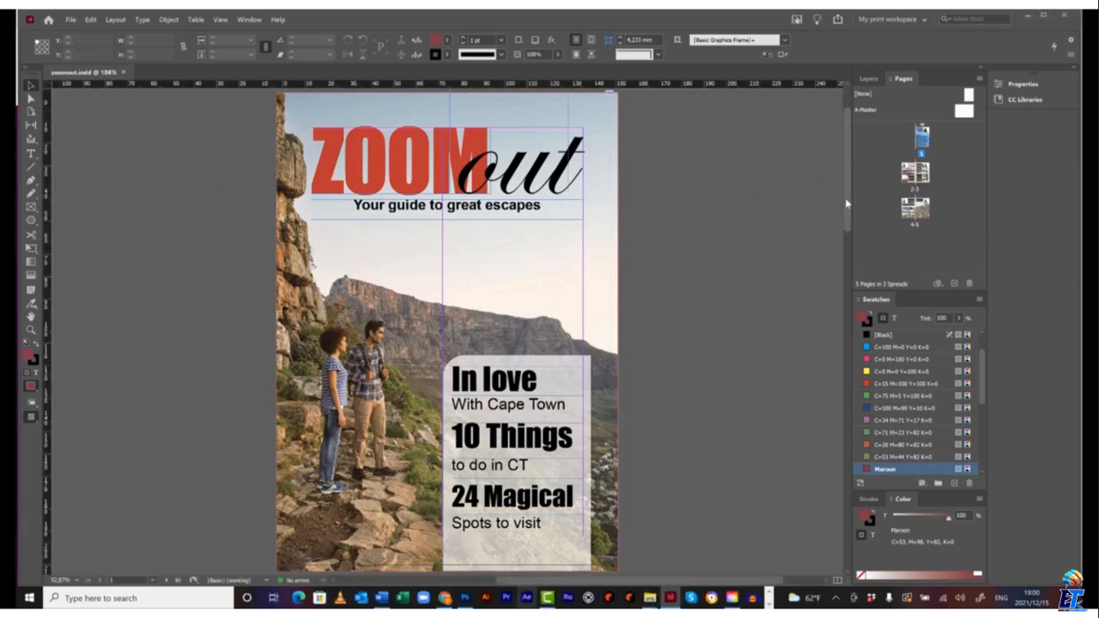
# Step: Look through all the magazine's spreads down to the last one and return to the cover page
pyautogui.scroll(-2, 842, 225)
pyautogui.scroll(-10, 842, 224)
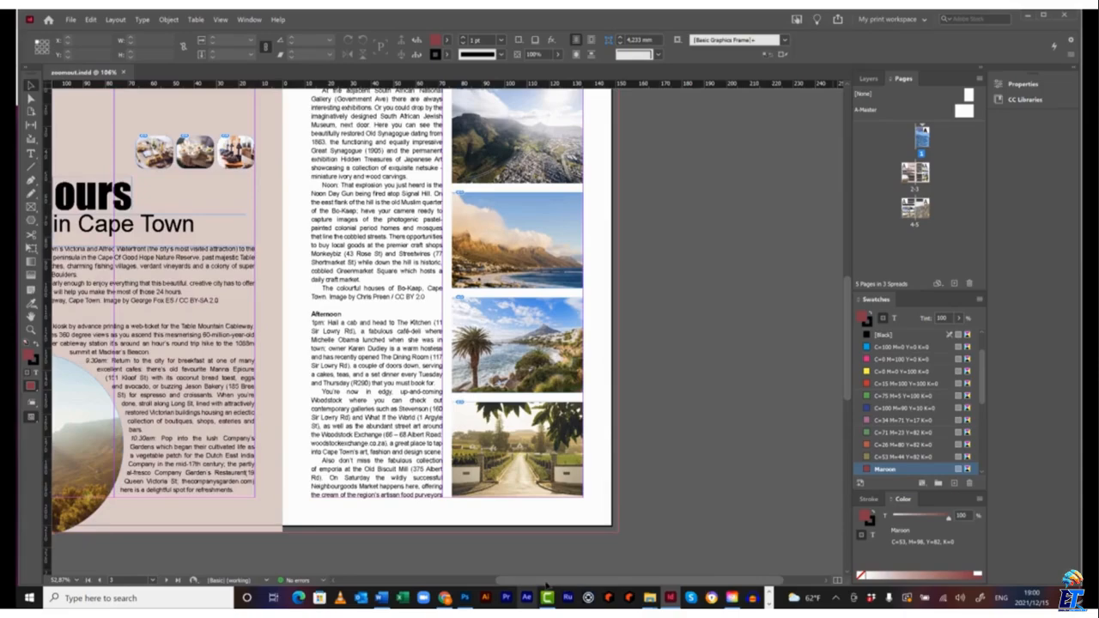
pyautogui.scroll(-10, 846, 378)
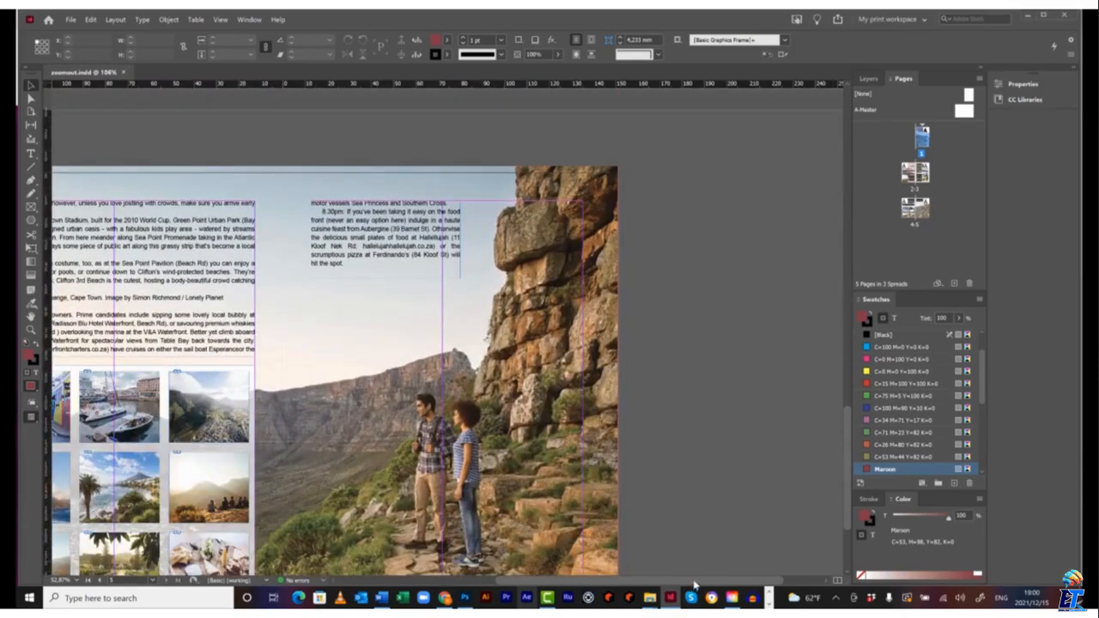
pyautogui.moveTo(695, 584); pyautogui.dragTo(655, 585)
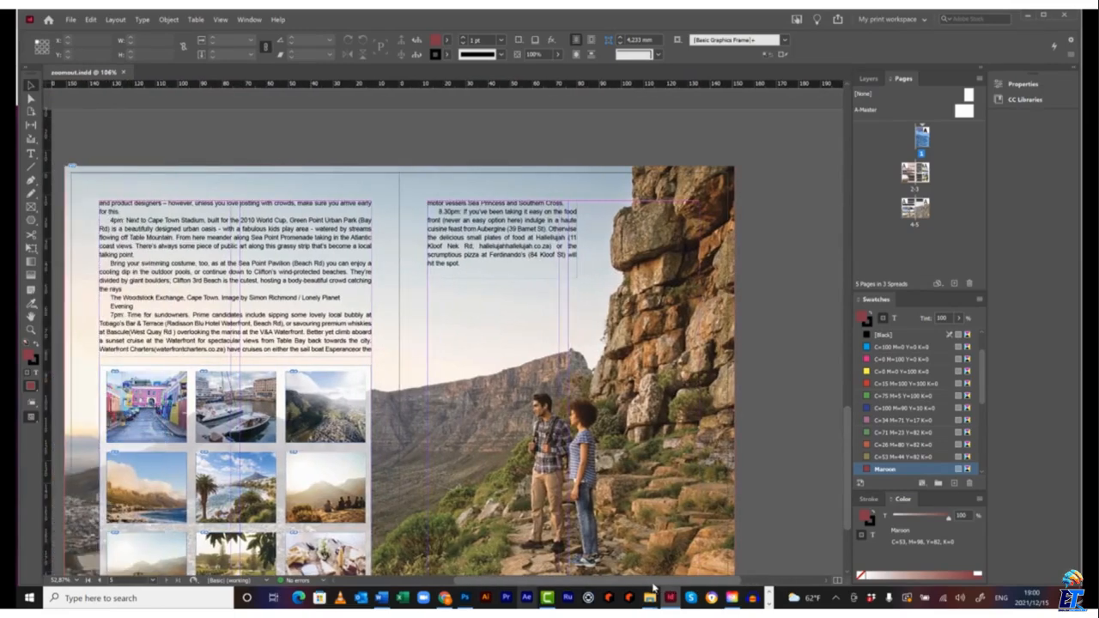
pyautogui.scroll(10, 843, 459)
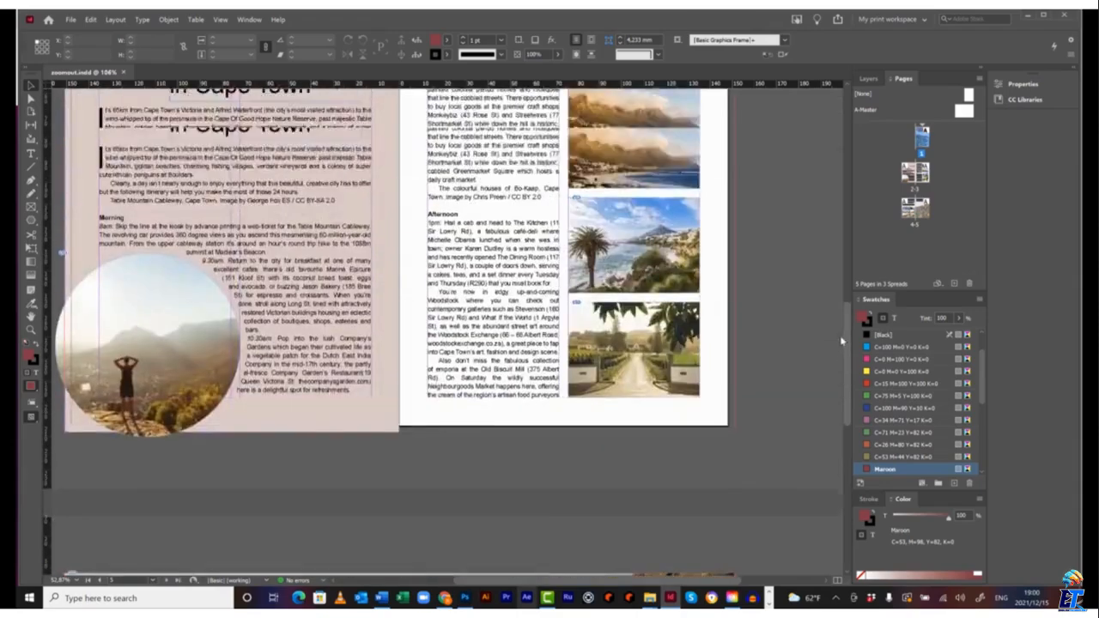
pyautogui.moveTo(841, 338); pyautogui.dragTo(841, 172)
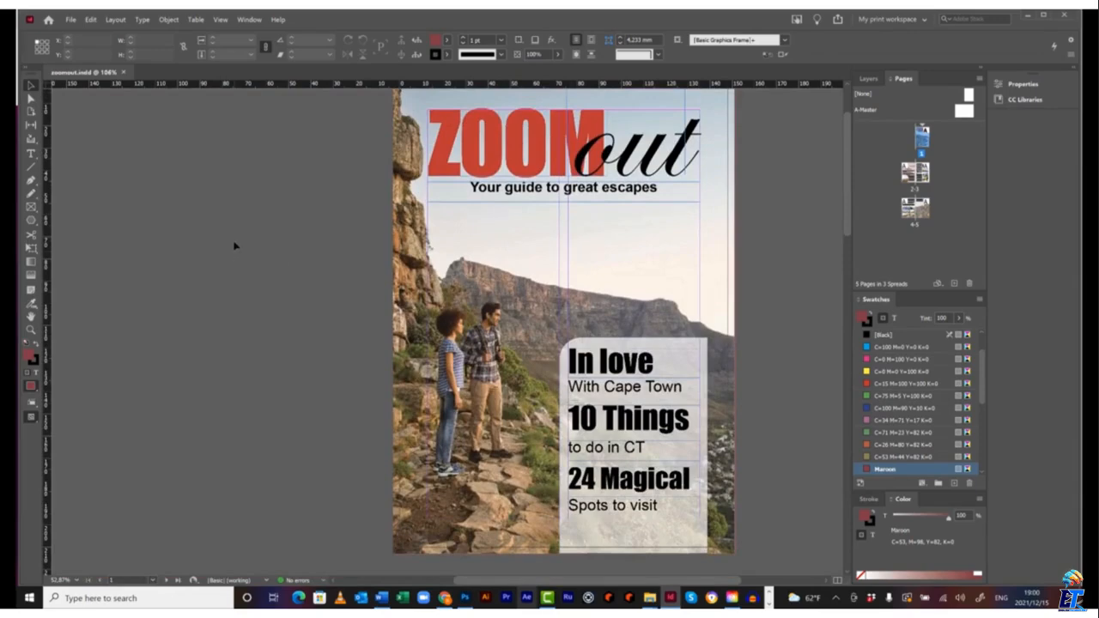
# Step: Switch to File Explorer, check the Course Files folder and its Chapter 1 subfolder, and return to InDesign
pyautogui.click(73, 19)
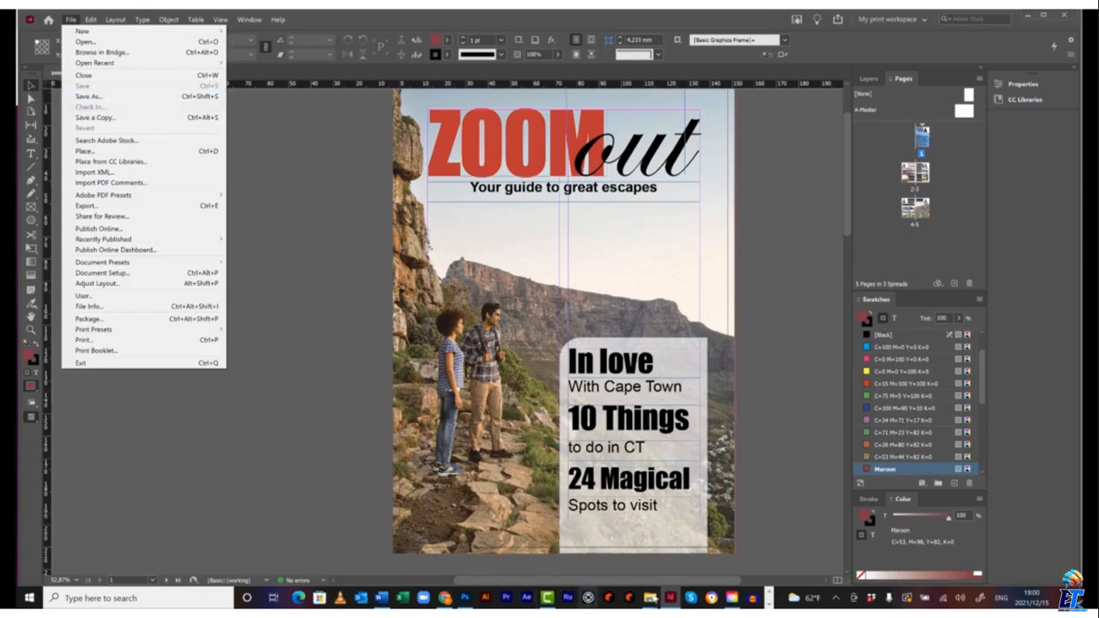
pyautogui.click(650, 597)
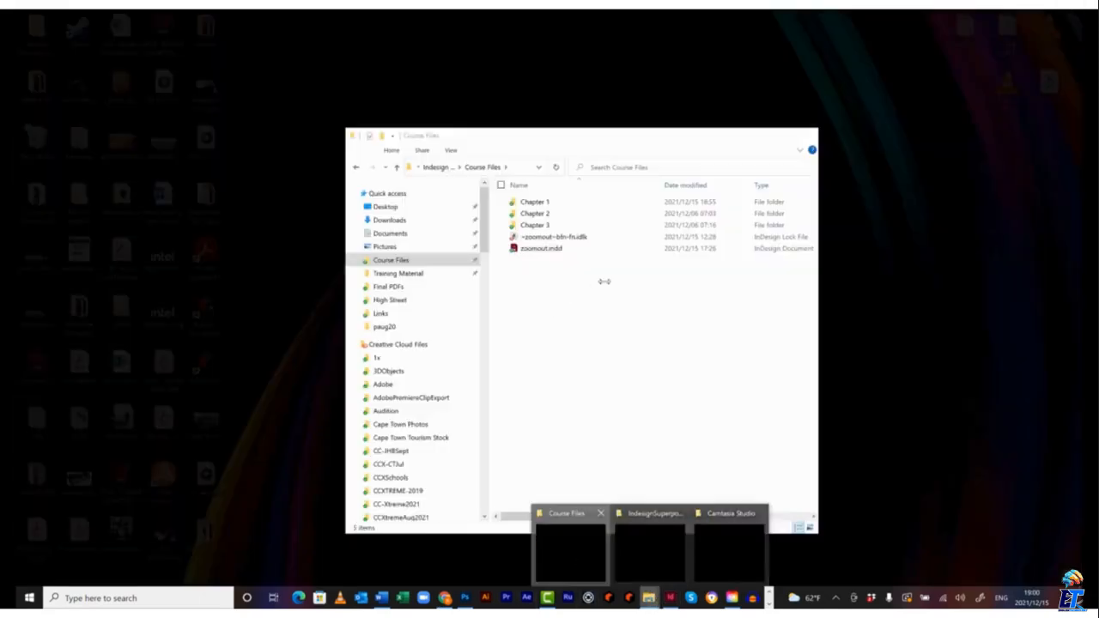
pyautogui.click(570, 549)
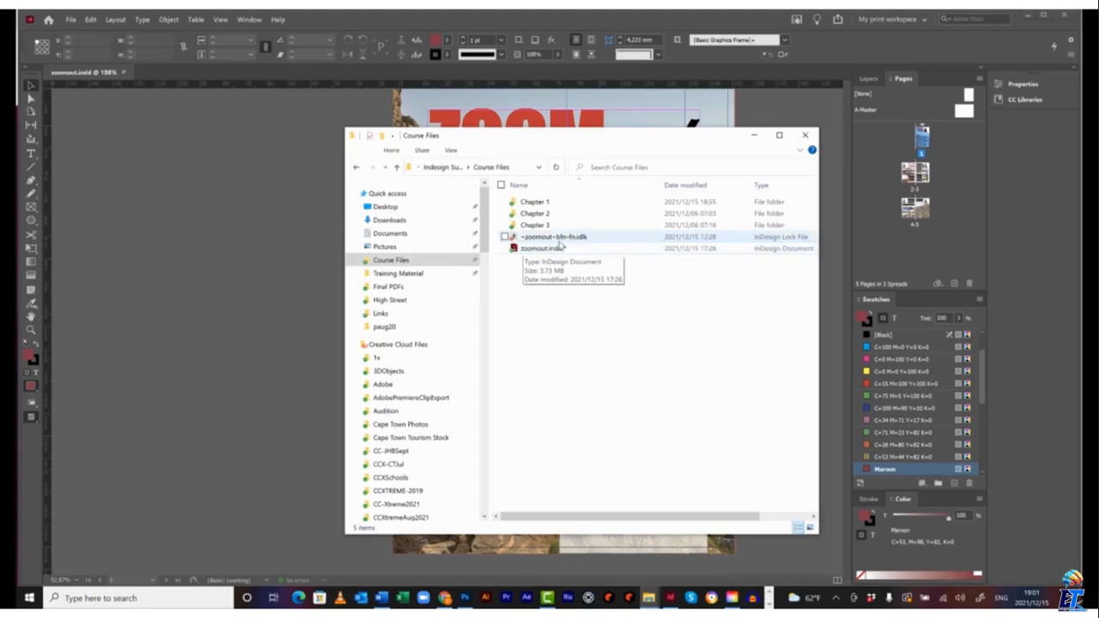
pyautogui.doubleClick(537, 202)
pyautogui.click(441, 167)
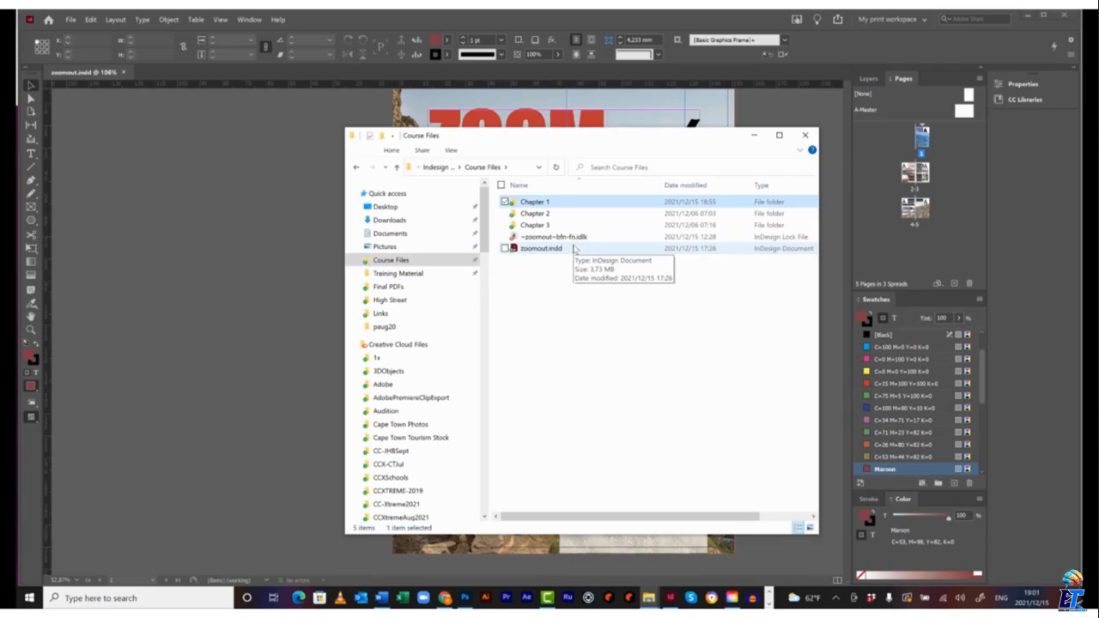
pyautogui.click(225, 181)
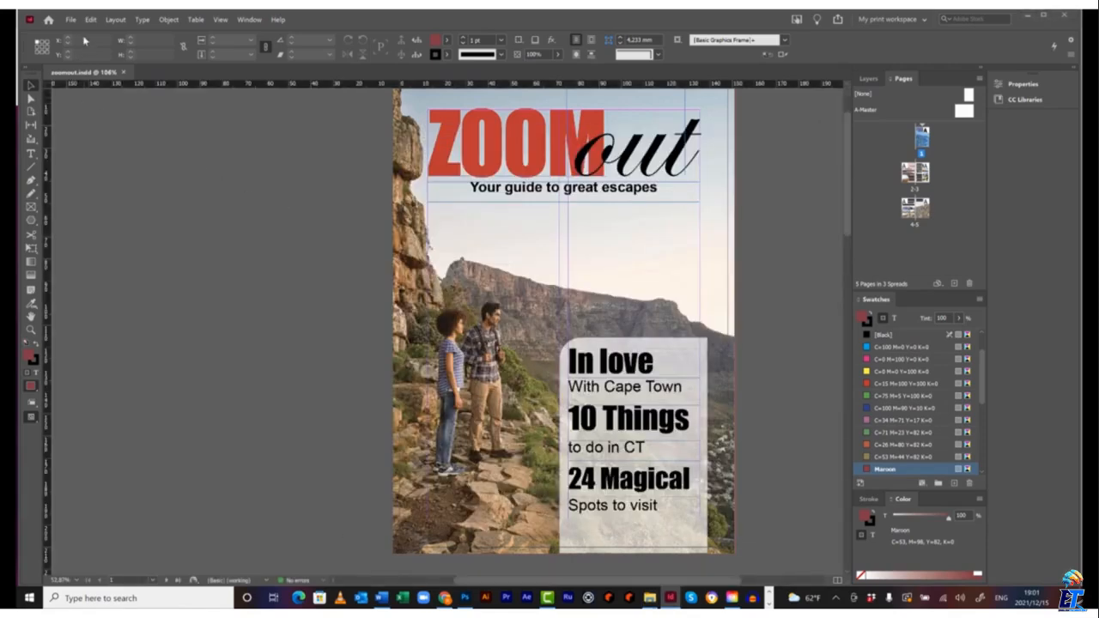
# Step: Start packaging the zoomout publication and choose the Course Files folder as the destination
pyautogui.click(70, 19)
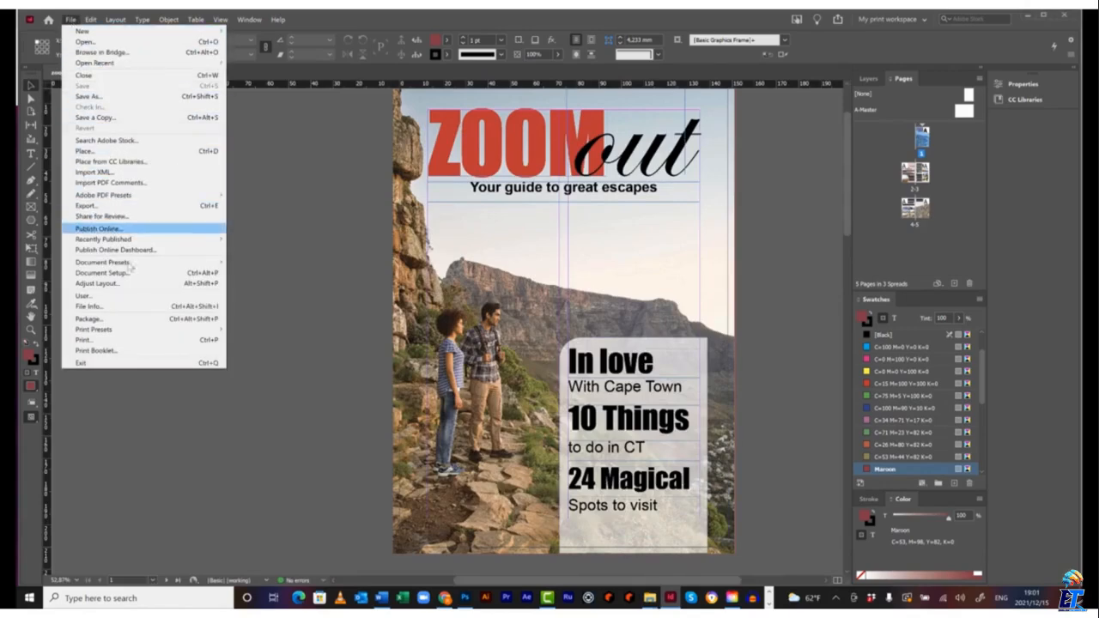
pyautogui.click(340, 280)
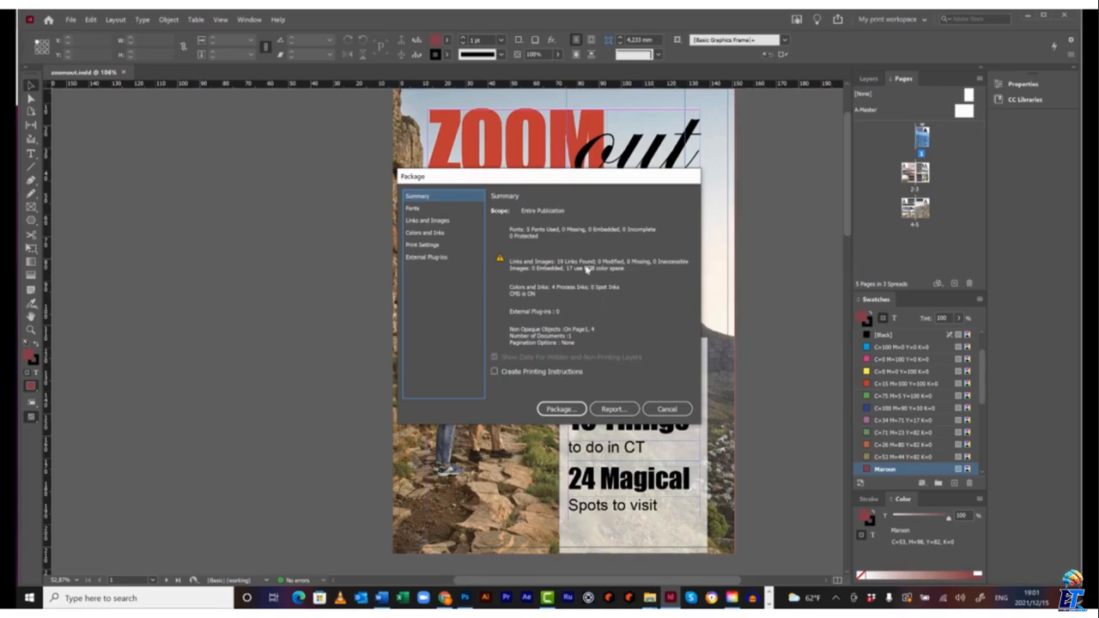
pyautogui.click(562, 409)
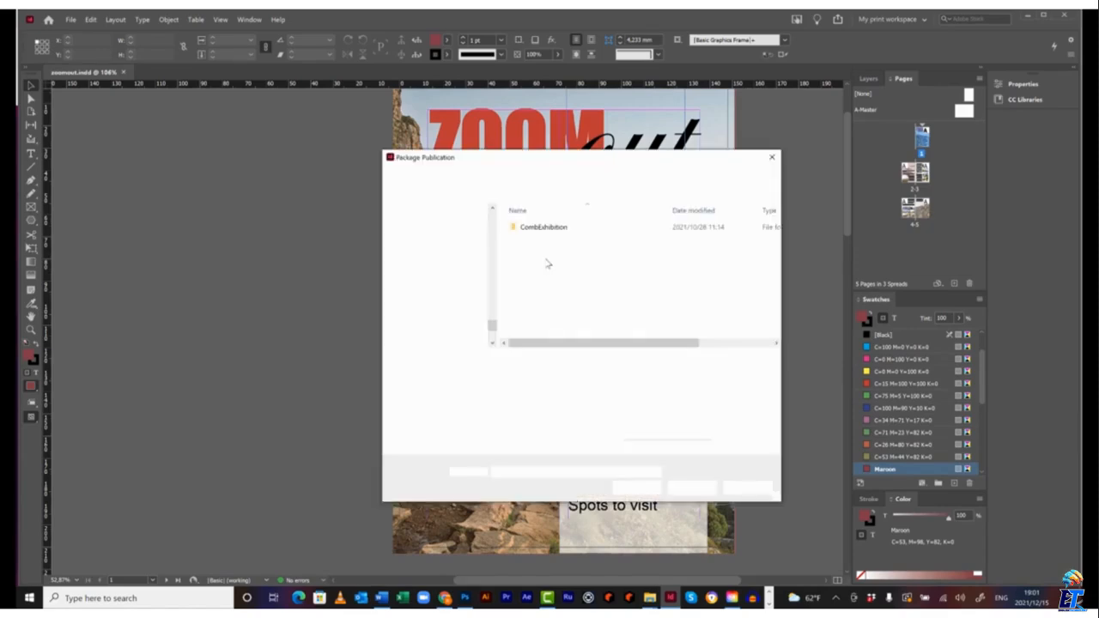
pyautogui.scroll(10, 462, 300)
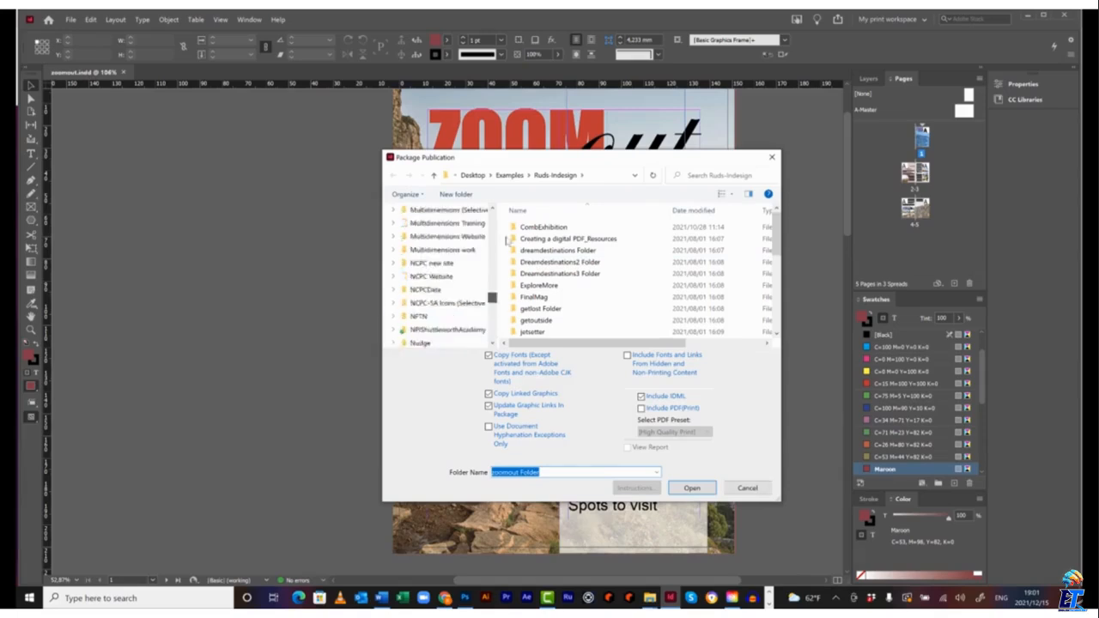
pyautogui.click(429, 285)
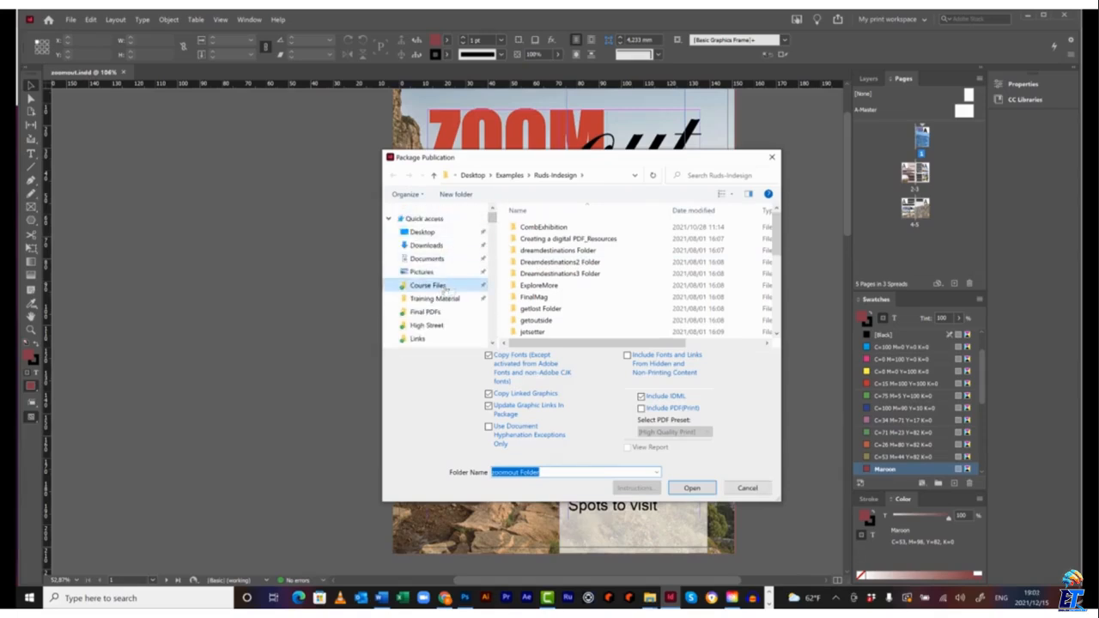
# Step: Name the package folder "zoomout Final" and create the package, accepting the font copyright notice
pyautogui.click(546, 471)
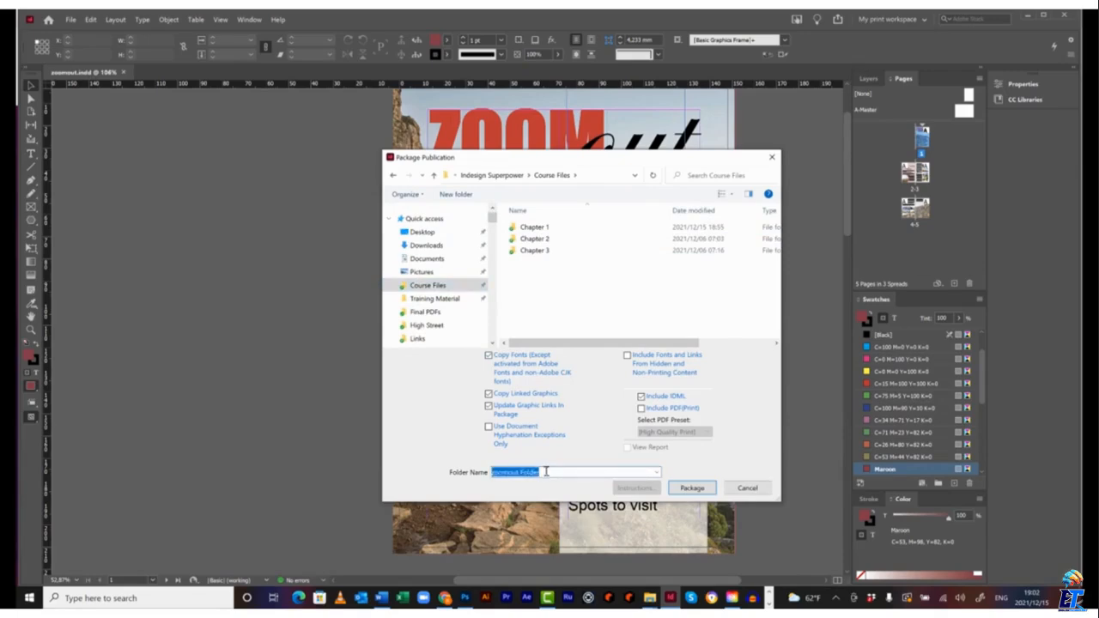
pyautogui.moveTo(548, 472); pyautogui.dragTo(519, 472)
pyautogui.write('Final')
pyautogui.click(692, 487)
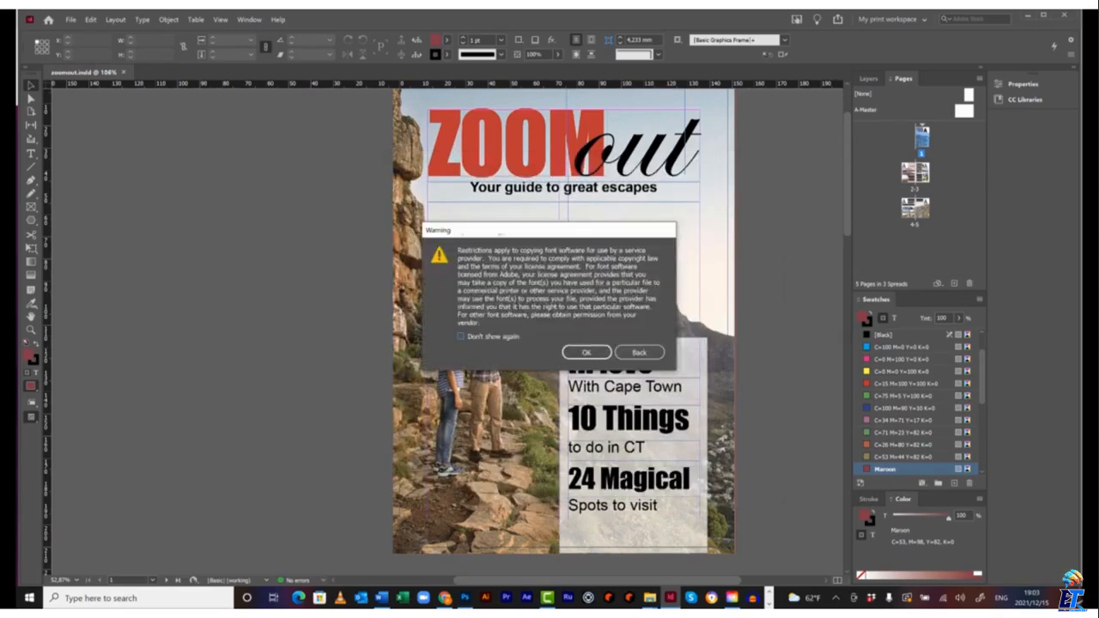
pyautogui.click(588, 353)
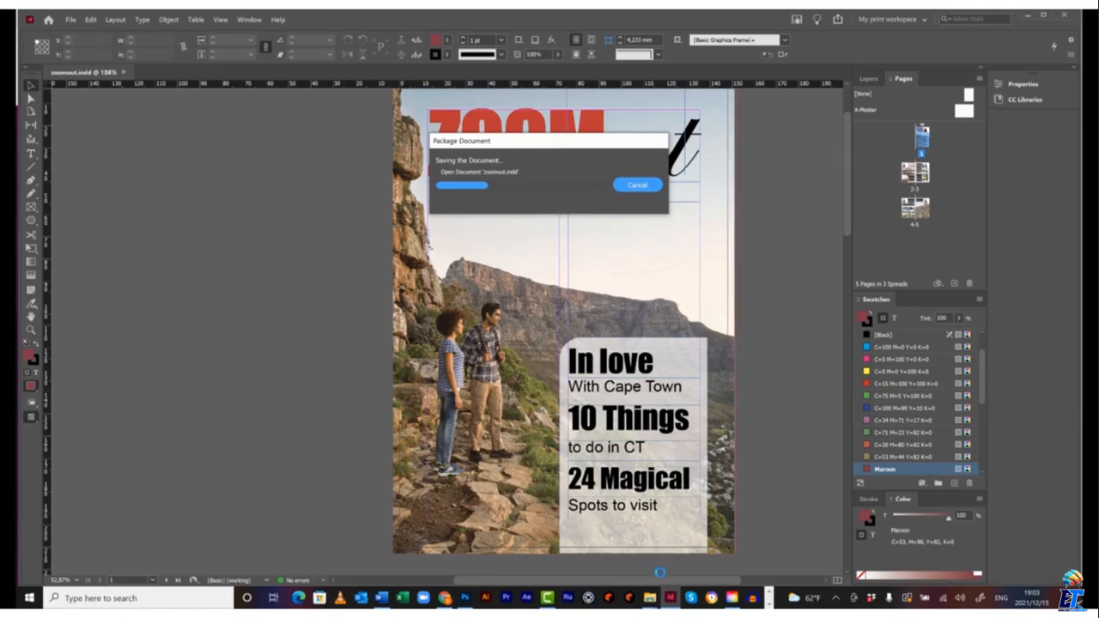
# Step: Switch to File Explorer and open the zoomout Final package folder in Course Files
pyautogui.moveTo(651, 601)
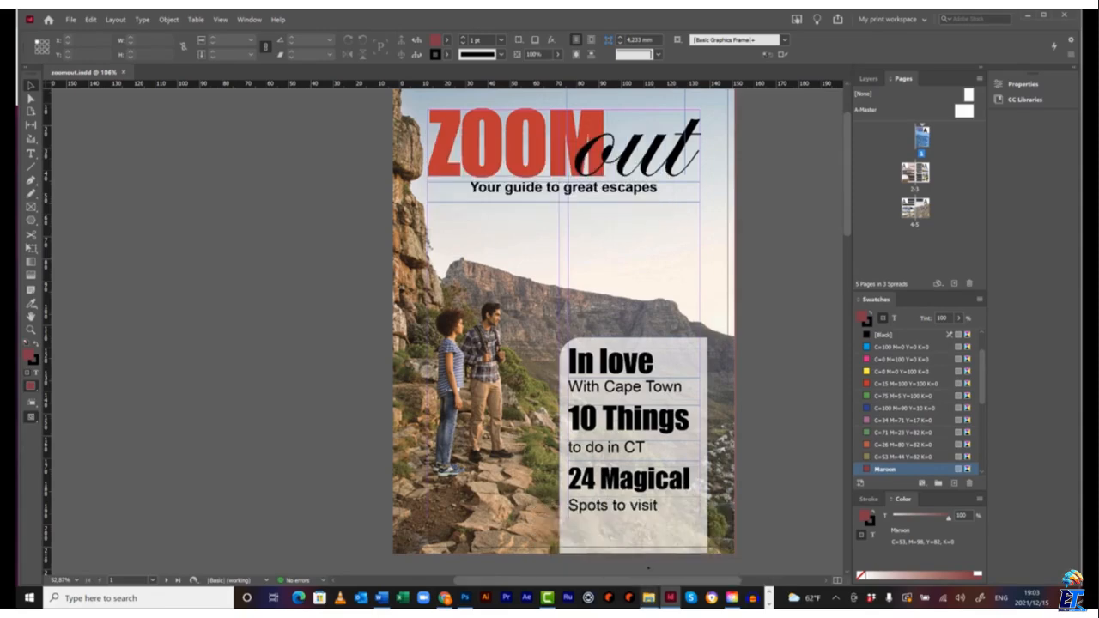
pyautogui.click(577, 354)
pyautogui.moveTo(649, 598)
pyautogui.click(577, 542)
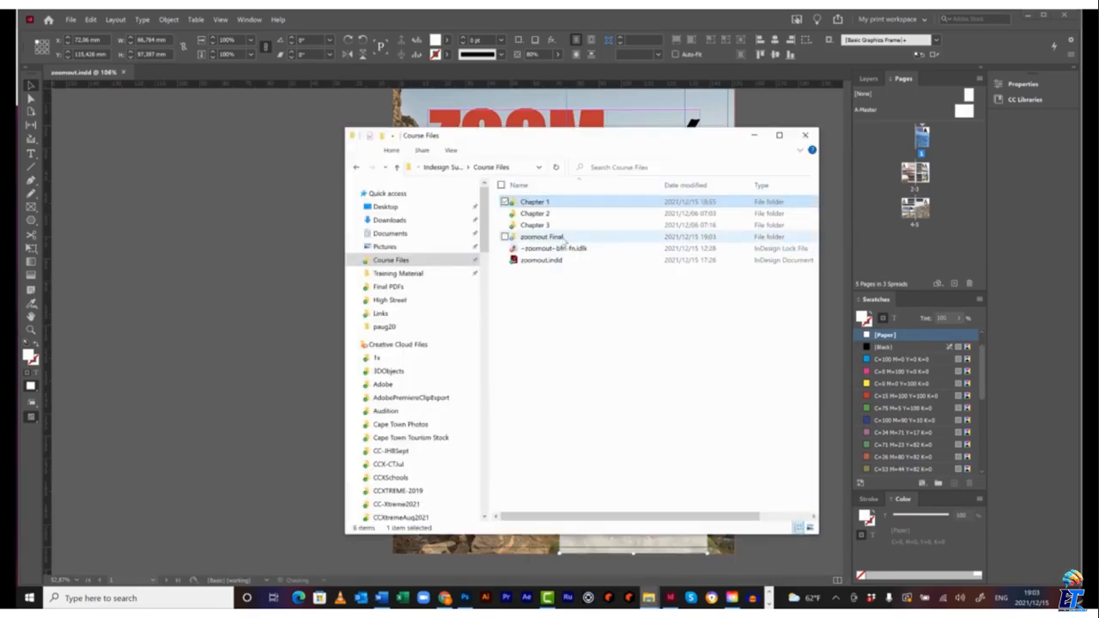
pyautogui.doubleClick(549, 237)
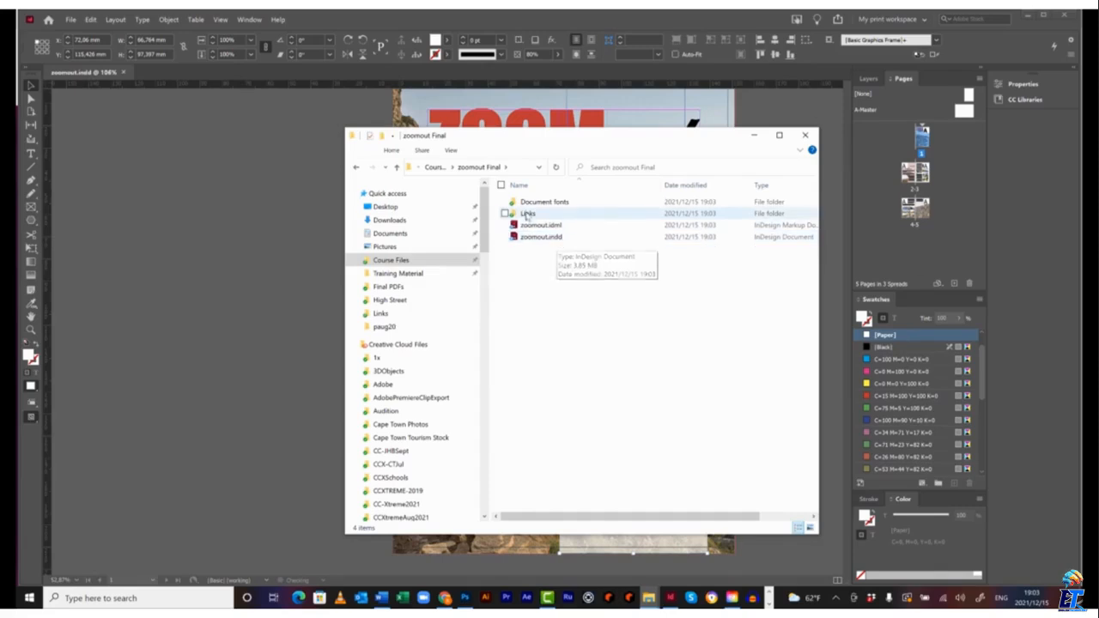
# Step: Examine the contents of the package's Links and Document fonts subfolders and return to zoomout Final
pyautogui.doubleClick(527, 214)
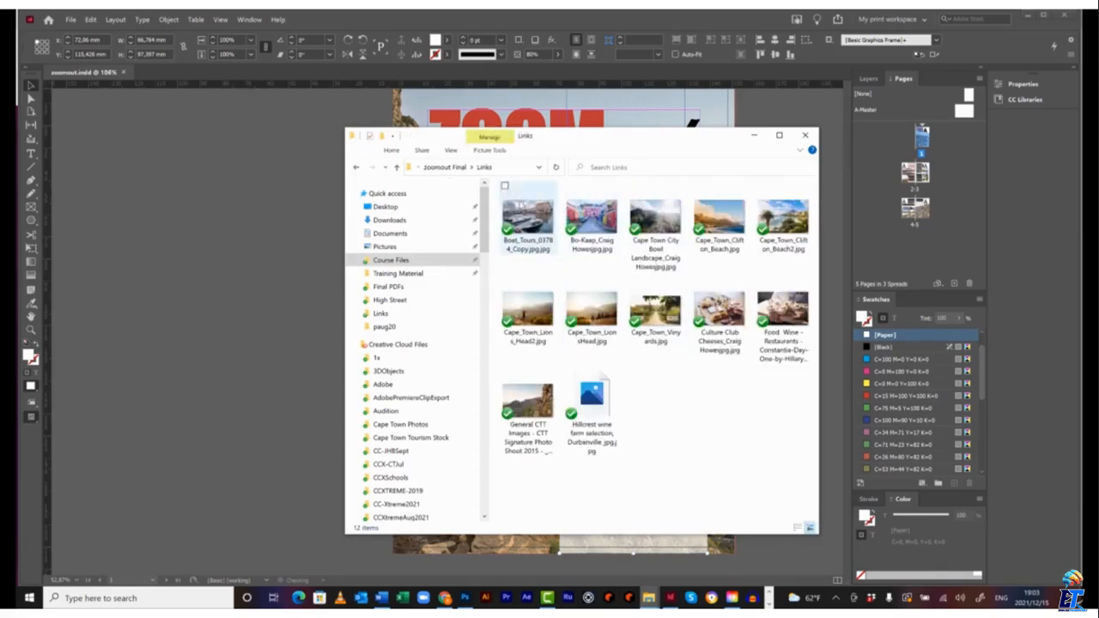
pyautogui.click(446, 167)
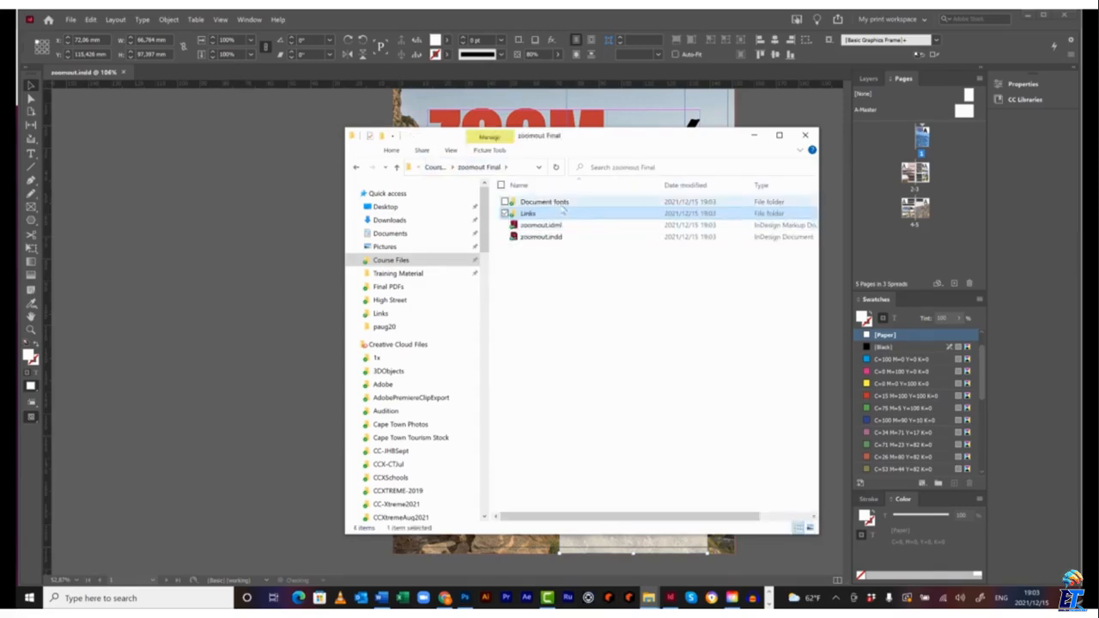
pyautogui.doubleClick(562, 204)
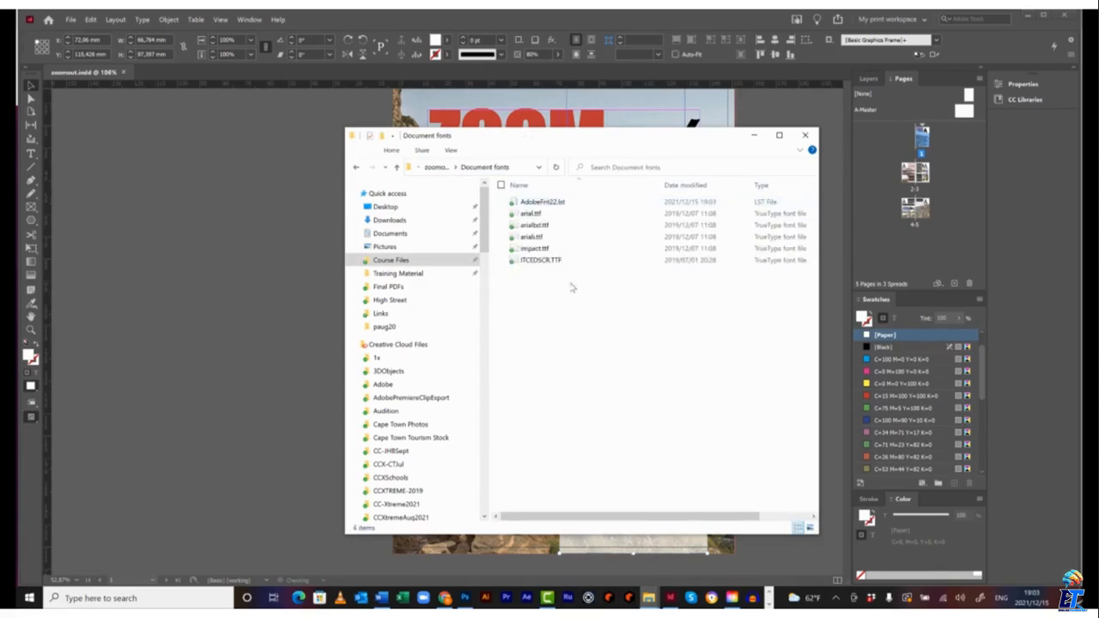
pyautogui.click(436, 167)
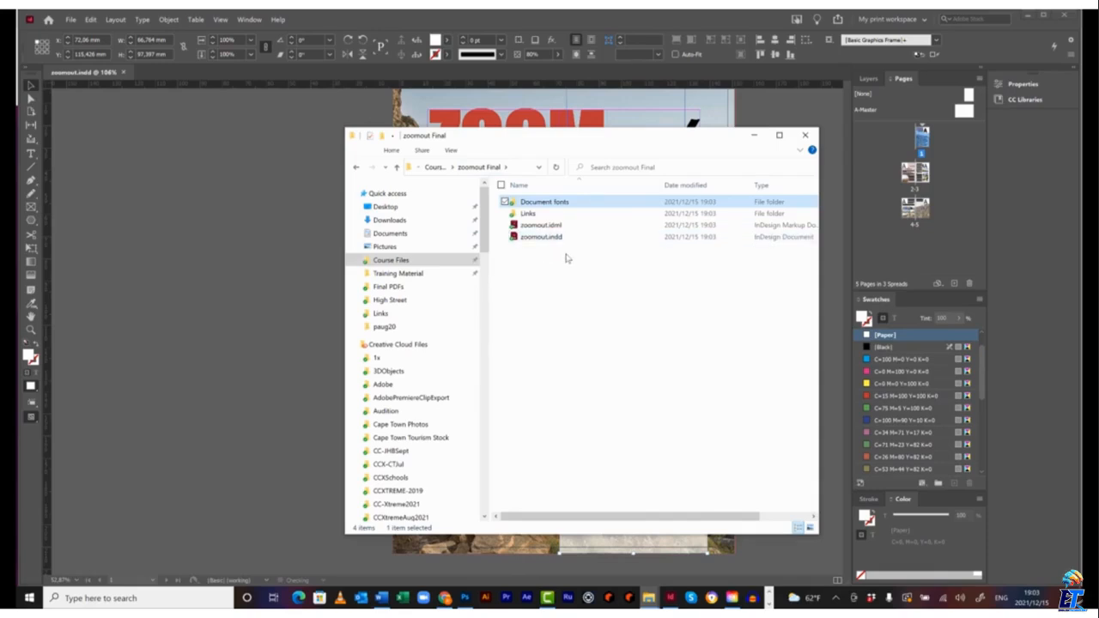
# Step: Select all the items in the zoomout Final folder, deselect them, and select only zoomout.indd
pyautogui.moveTo(594, 262); pyautogui.dragTo(540, 209)
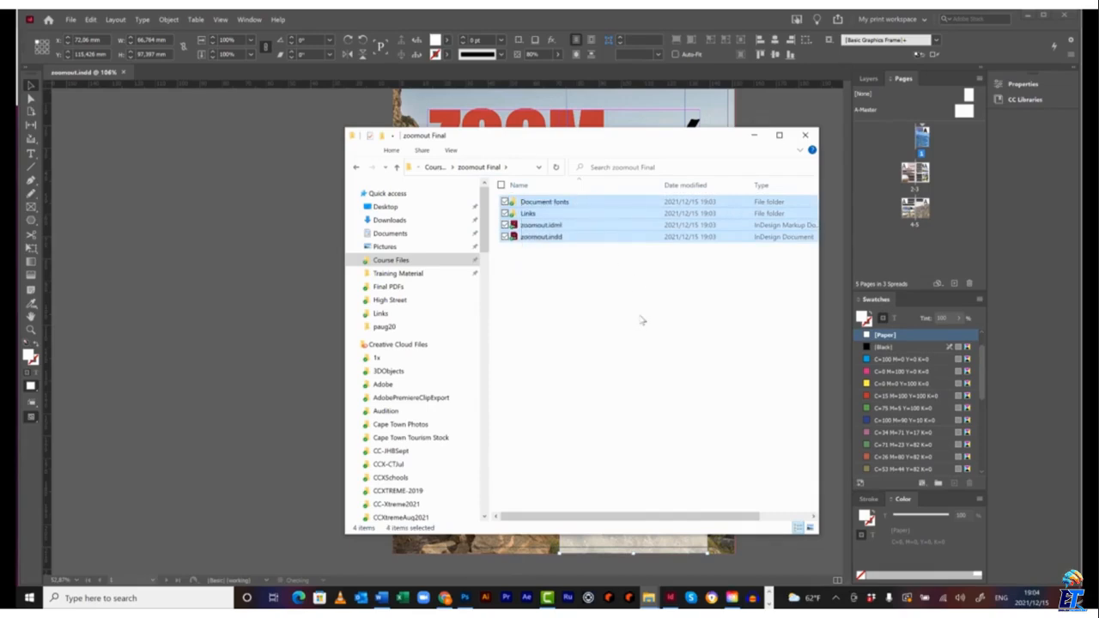
pyautogui.click(549, 252)
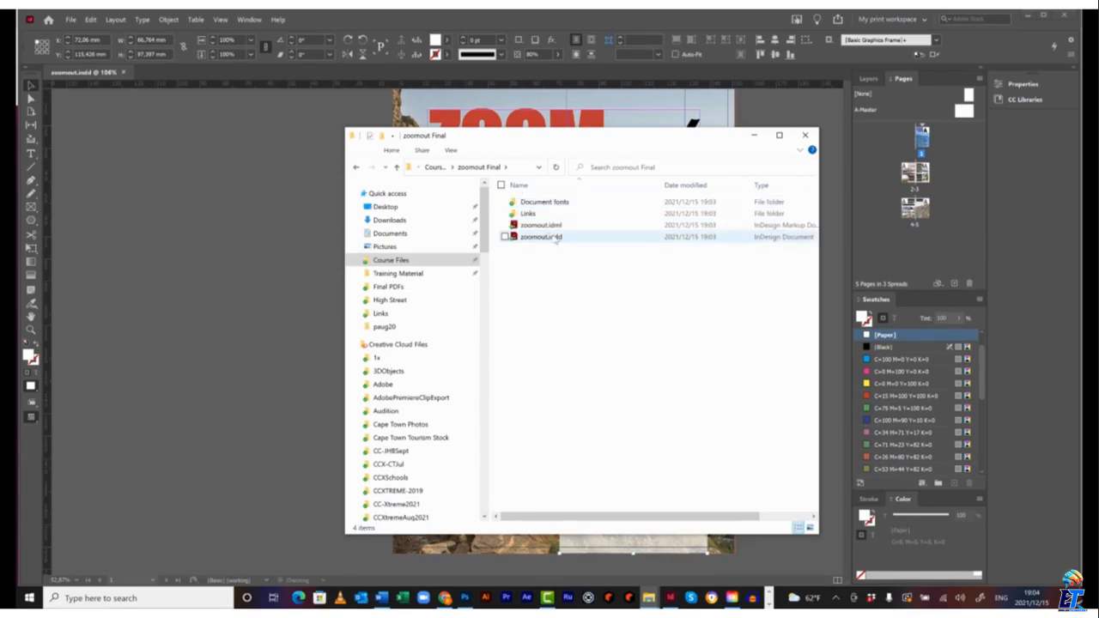
pyautogui.click(556, 236)
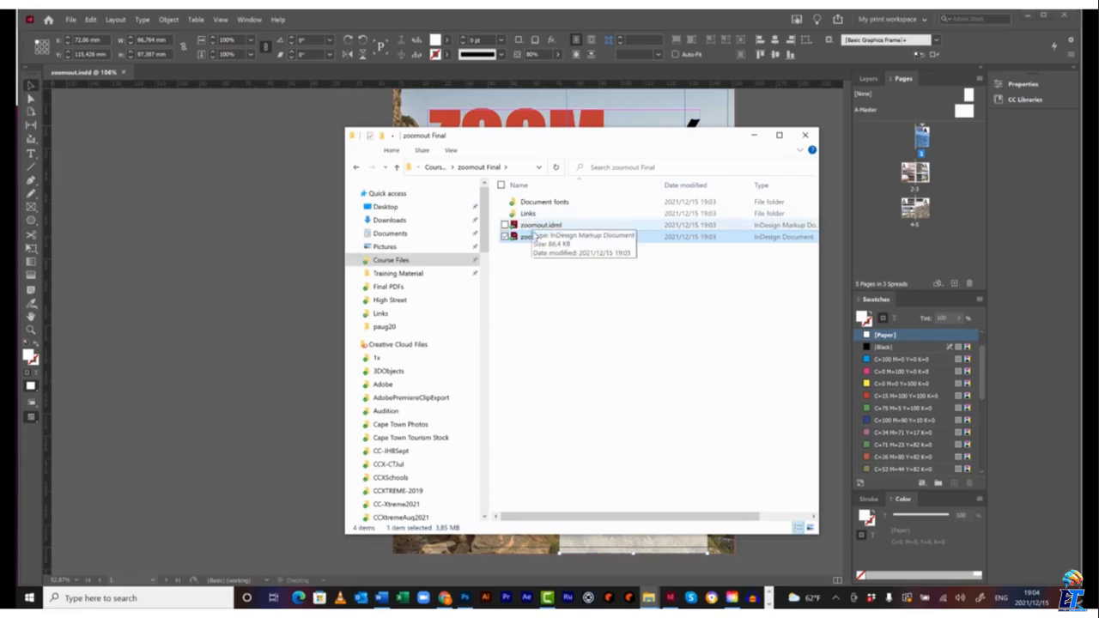
pyautogui.press('F2')
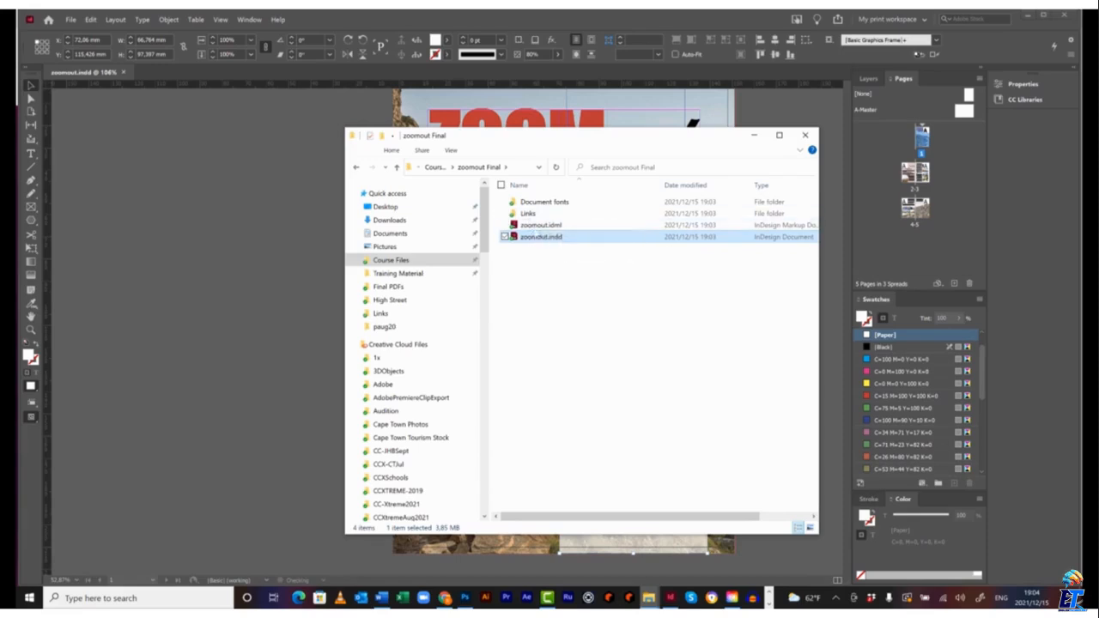
# Step: Go back to Course Files, reopen the zoomout Final folder to review it, and return to Course Files
pyautogui.click(435, 168)
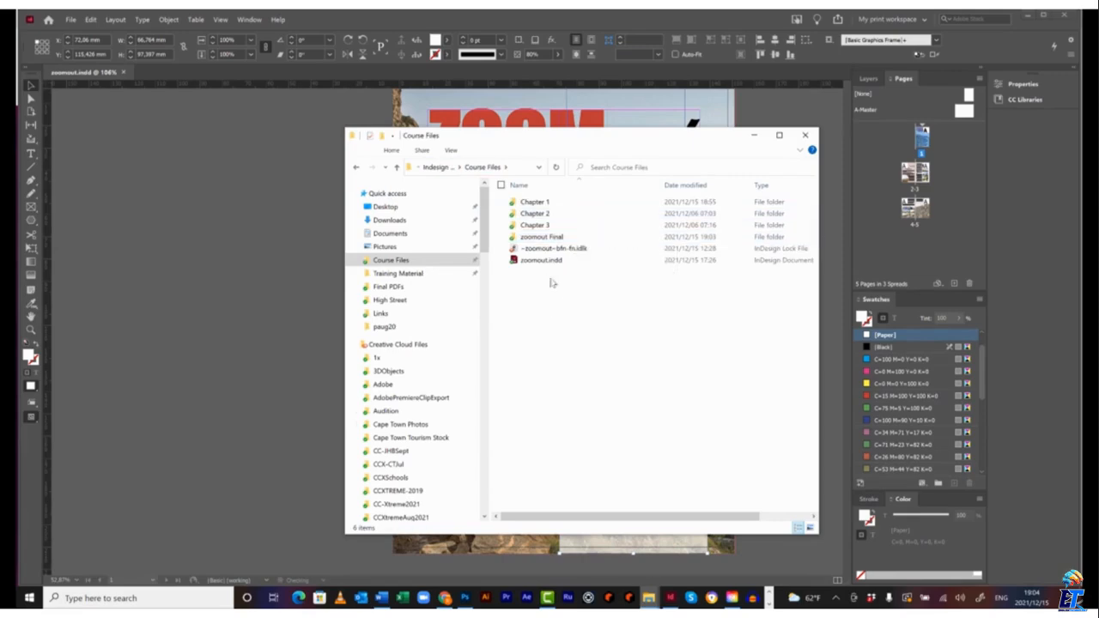
pyautogui.click(557, 239)
pyautogui.doubleClick(557, 239)
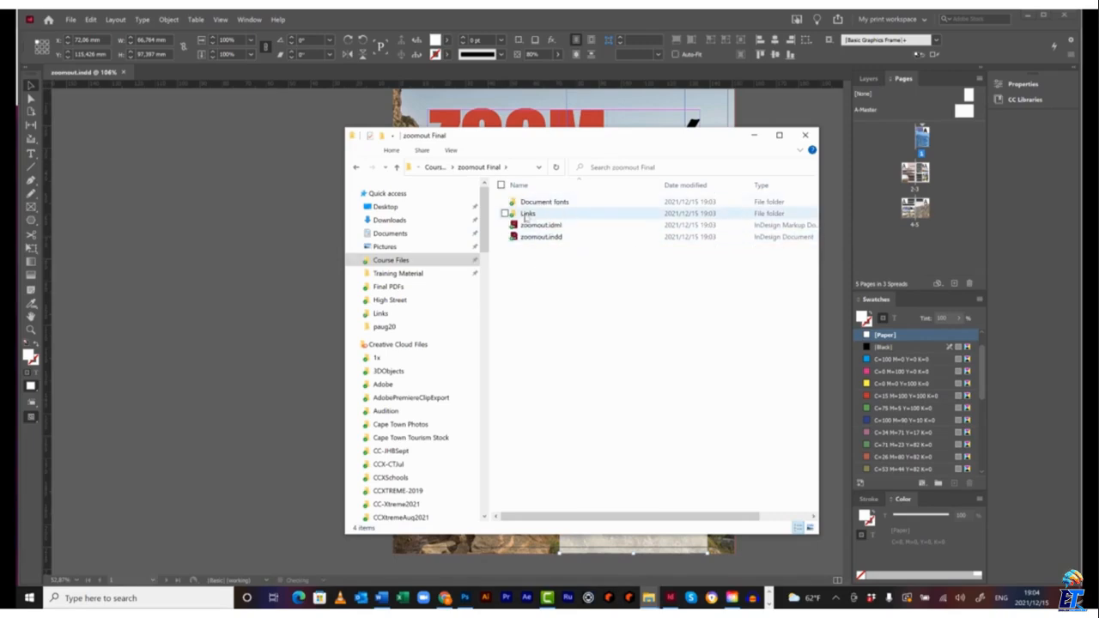
pyautogui.click(433, 167)
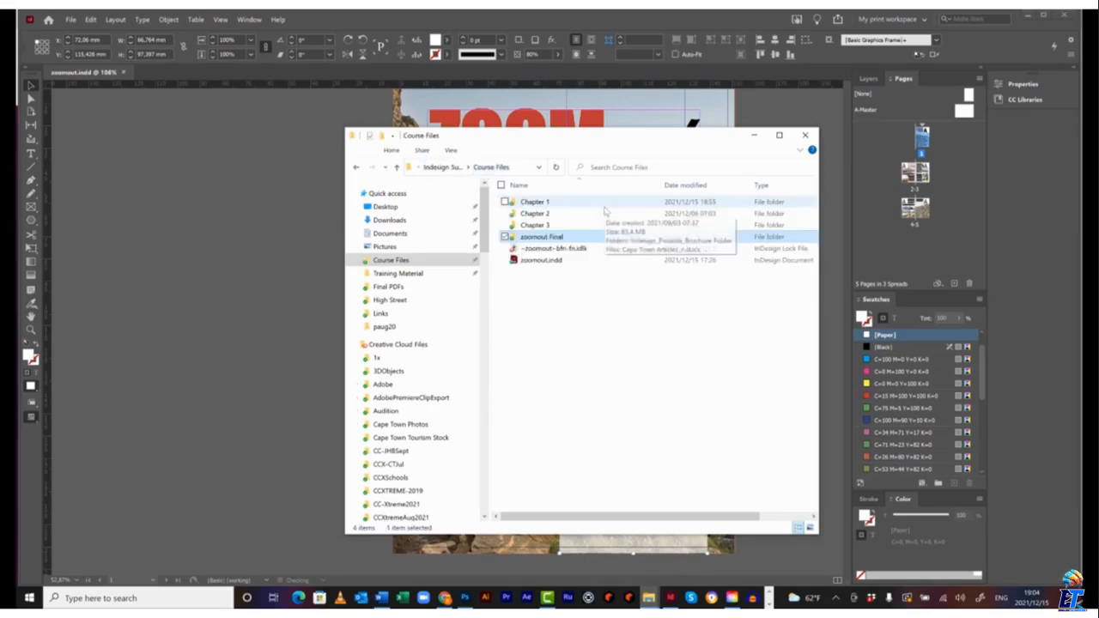
# Step: Switch back to InDesign and show the list of the document's linked files
pyautogui.click(277, 193)
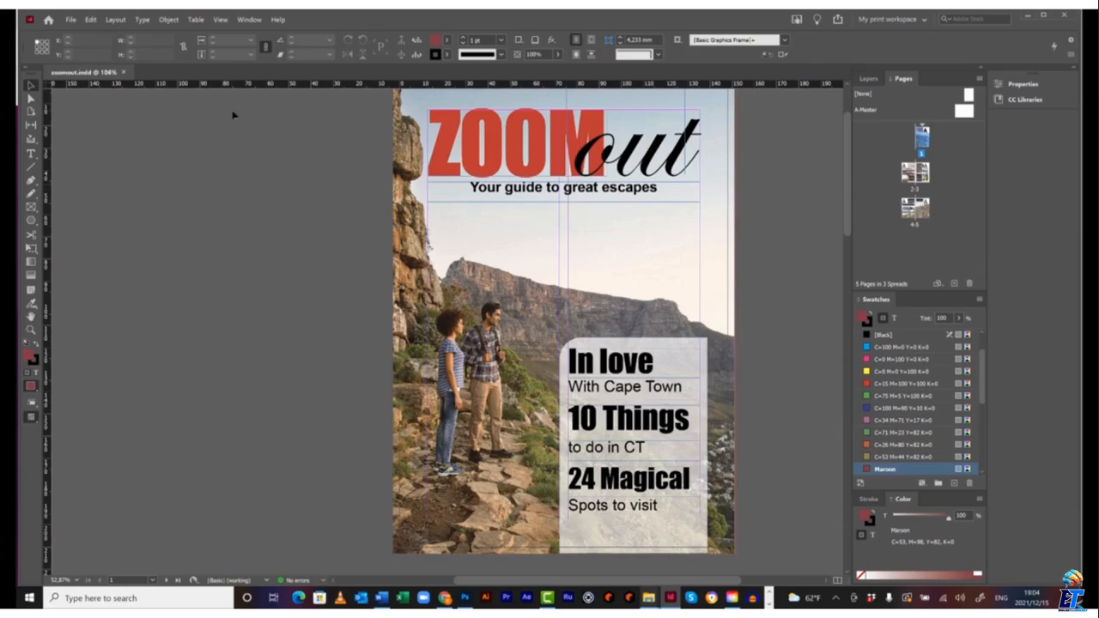
pyautogui.click(250, 20)
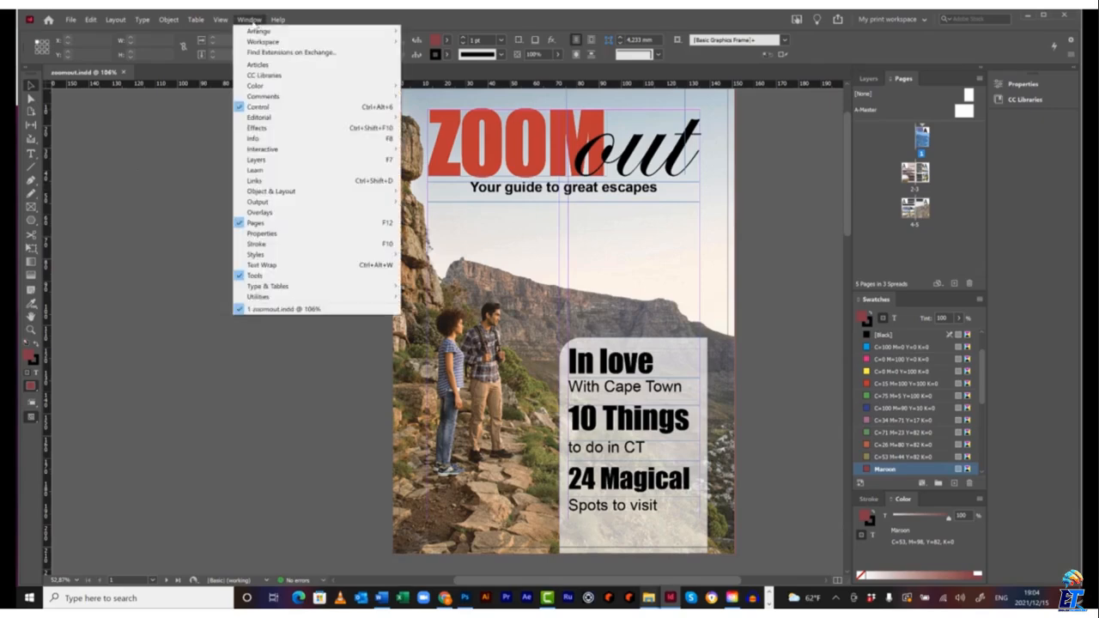
pyautogui.click(255, 180)
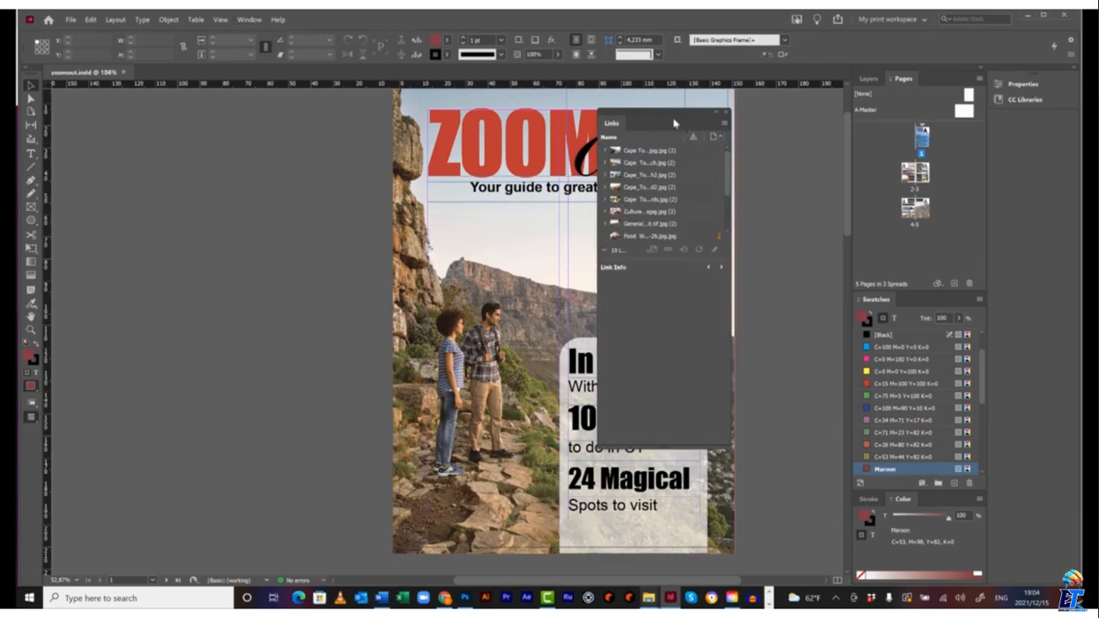
# Step: Reposition and widen the links list, and go to the City Bowl Landscape image's placements on pages 4 and 3
pyautogui.moveTo(678, 117); pyautogui.dragTo(751, 113)
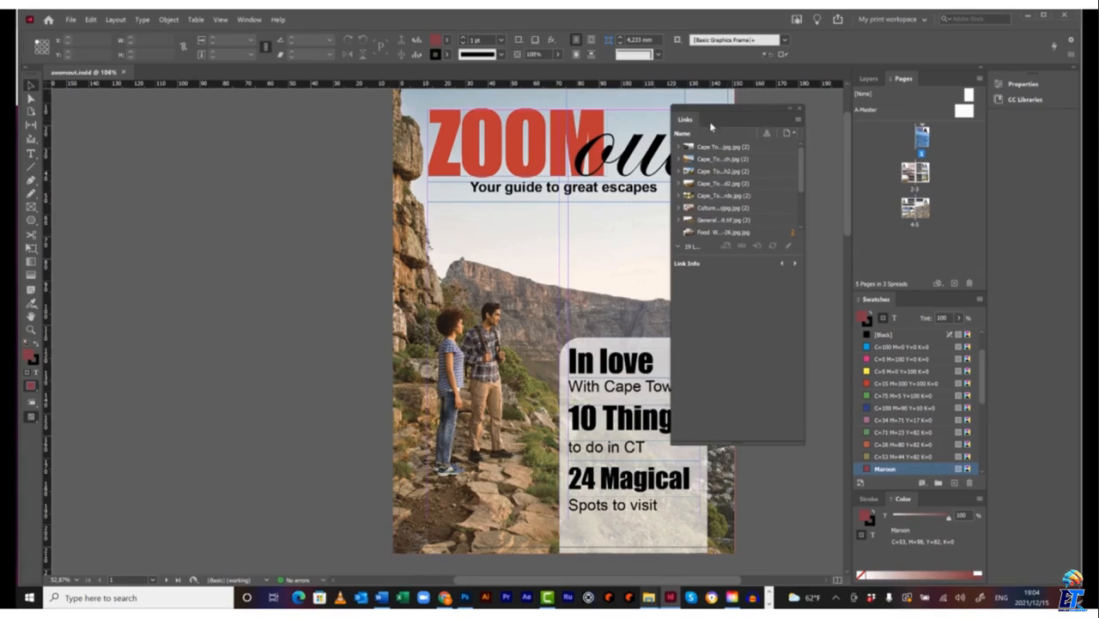
pyautogui.moveTo(802, 177); pyautogui.dragTo(824, 155)
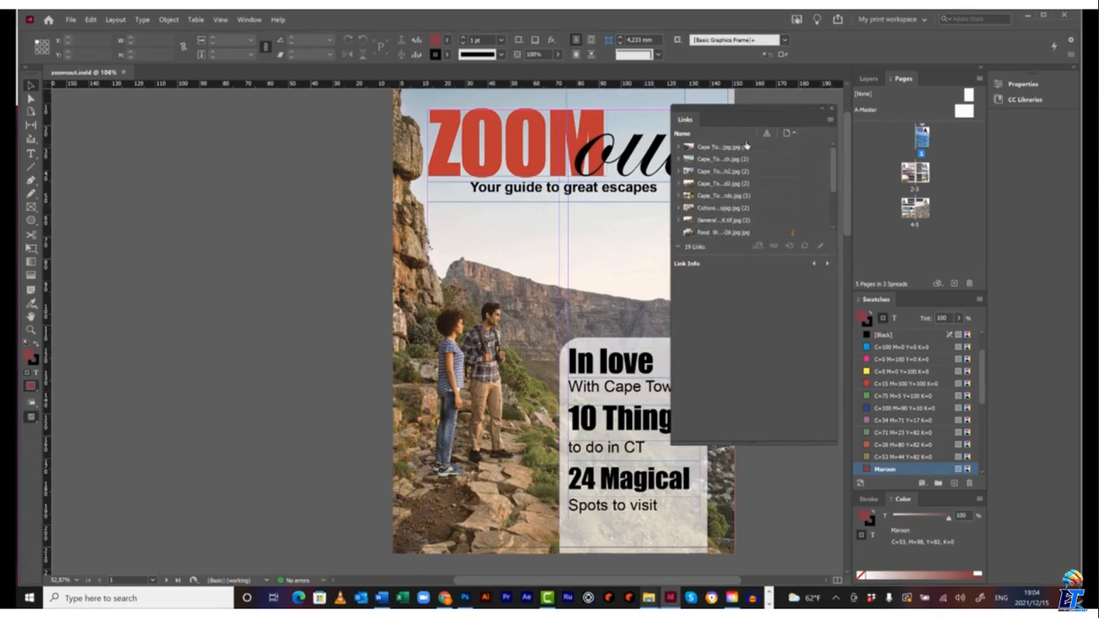
pyautogui.click(679, 148)
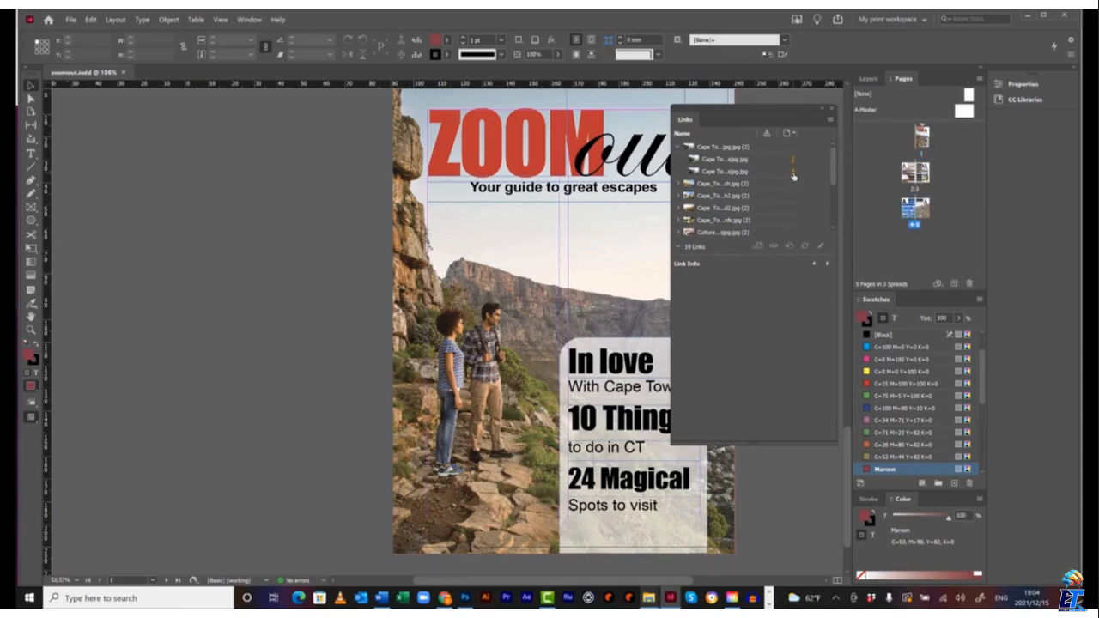
pyautogui.click(793, 175)
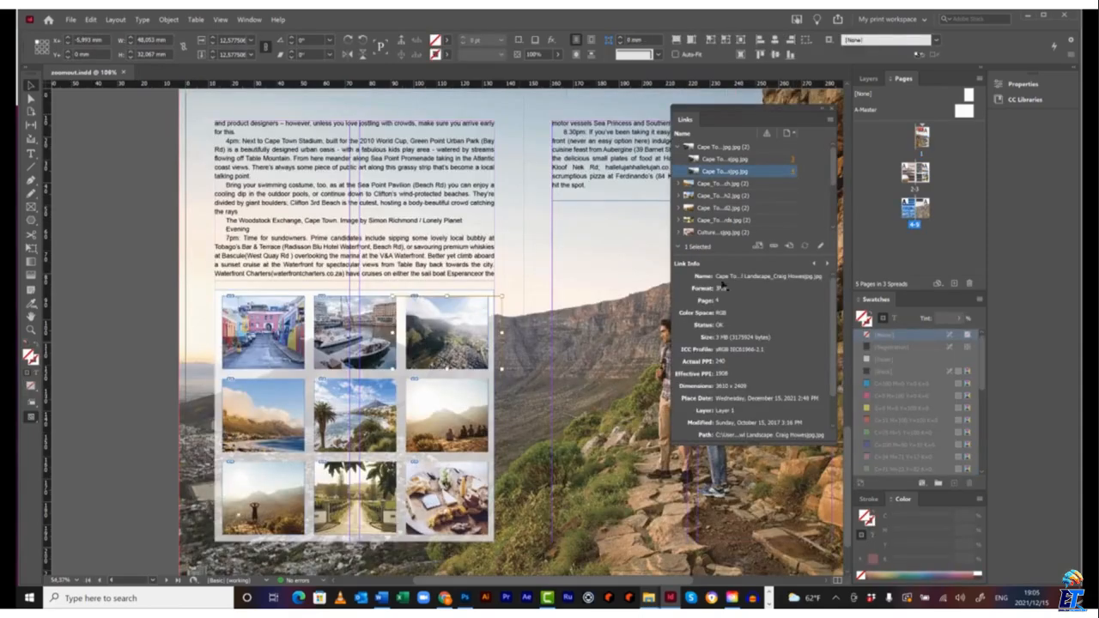
pyautogui.click(794, 161)
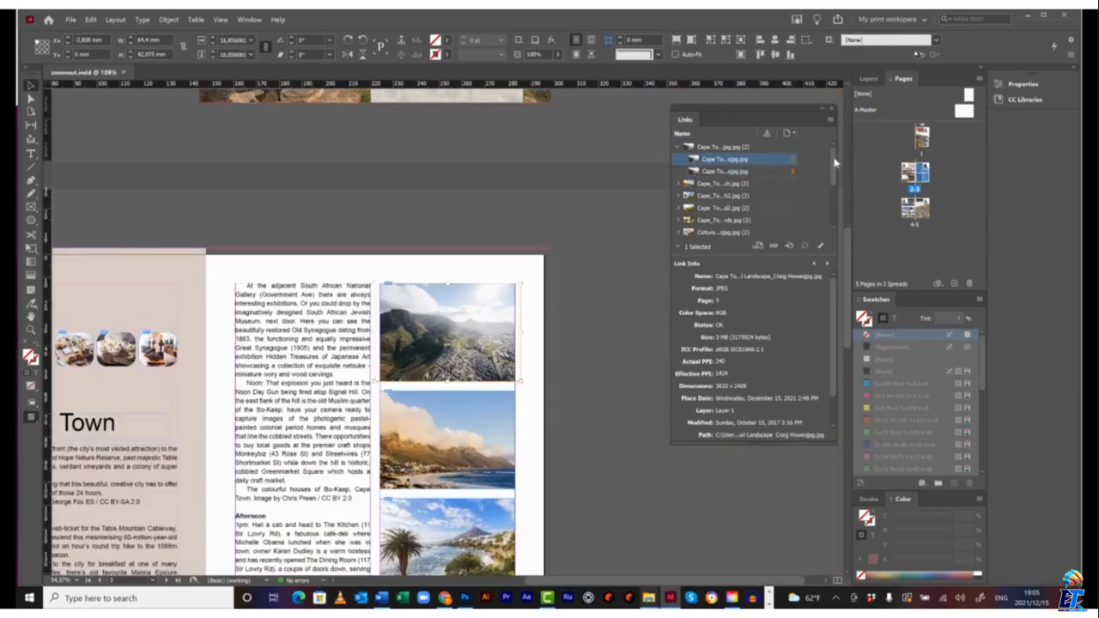
# Step: Look through the remaining links and display the link details of the City Bowl Landscape image placed on page 3
pyautogui.moveTo(832, 162); pyautogui.dragTo(829, 206)
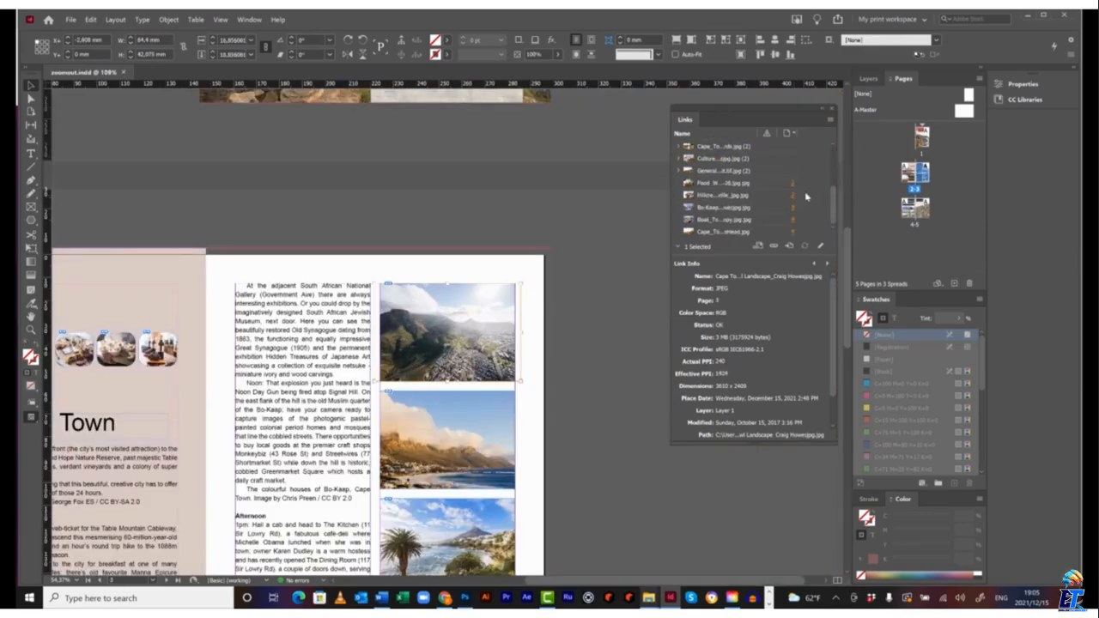
pyautogui.click(807, 188)
pyautogui.moveTo(833, 194); pyautogui.dragTo(833, 146)
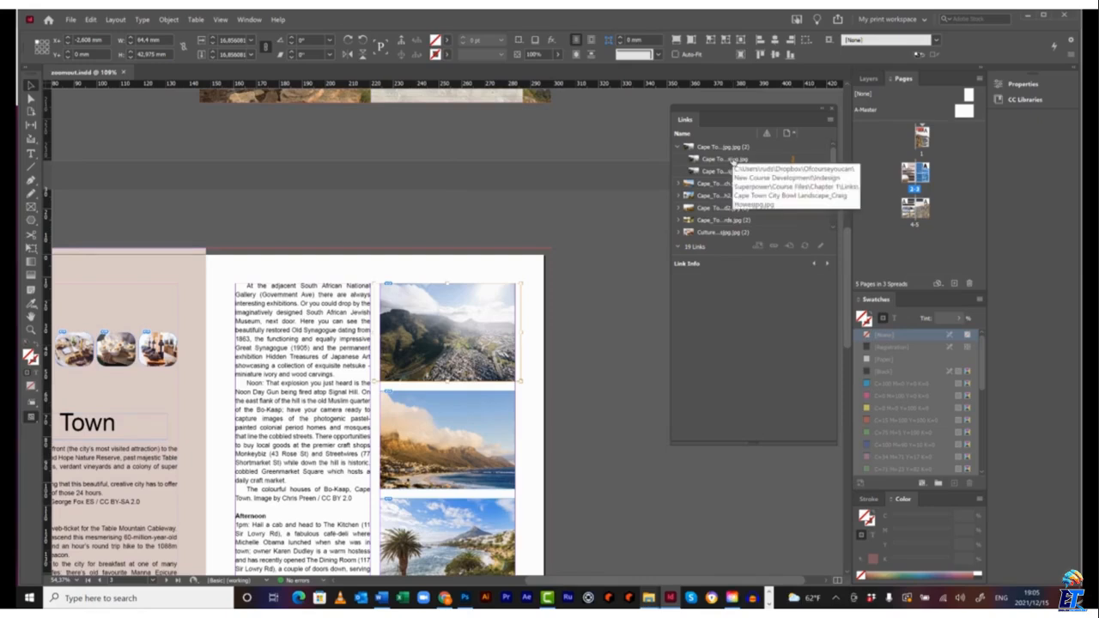
pyautogui.click(720, 159)
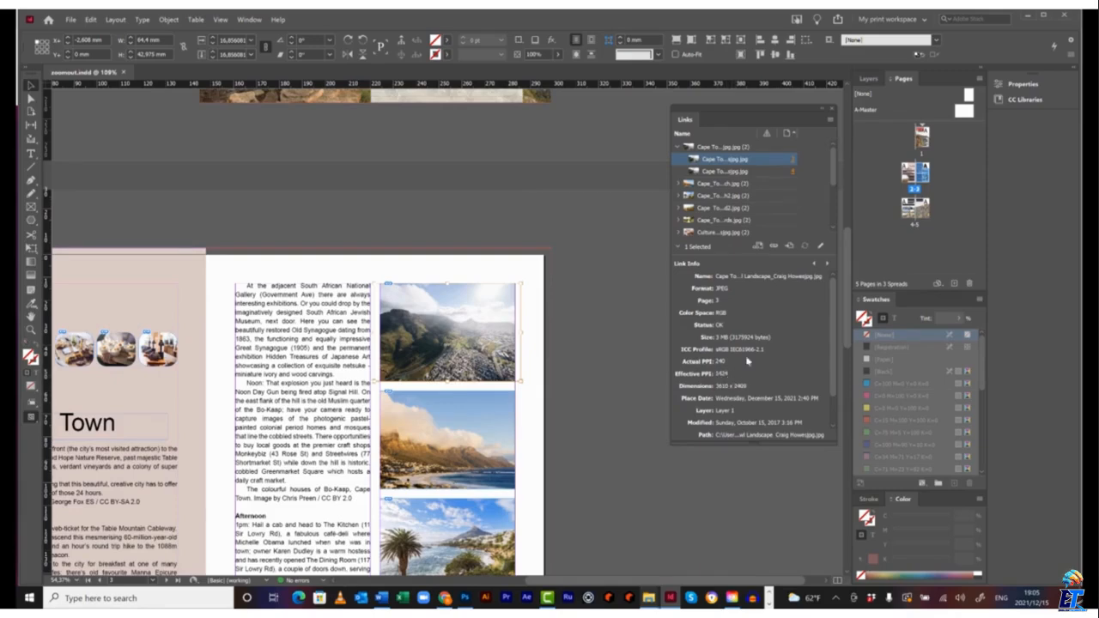
# Step: Display the link details of the page 3 placements of Cape_Town_Clifton_Beach.jpg and Cape_Town_Clifton_Beach2.jpg
pyautogui.click(731, 185)
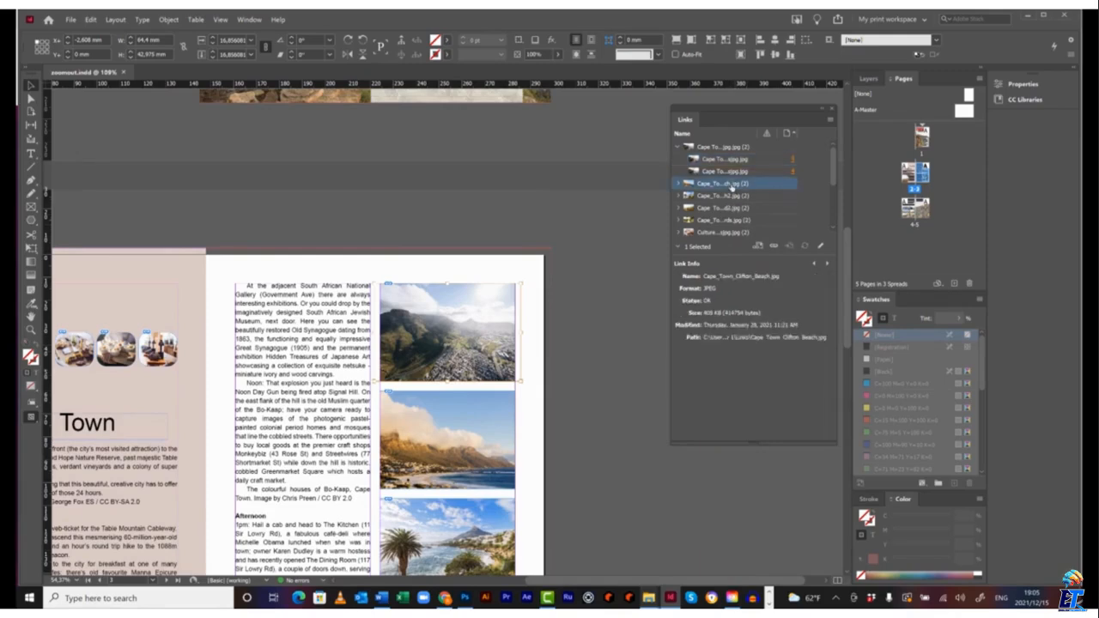
pyautogui.click(680, 185)
pyautogui.click(736, 200)
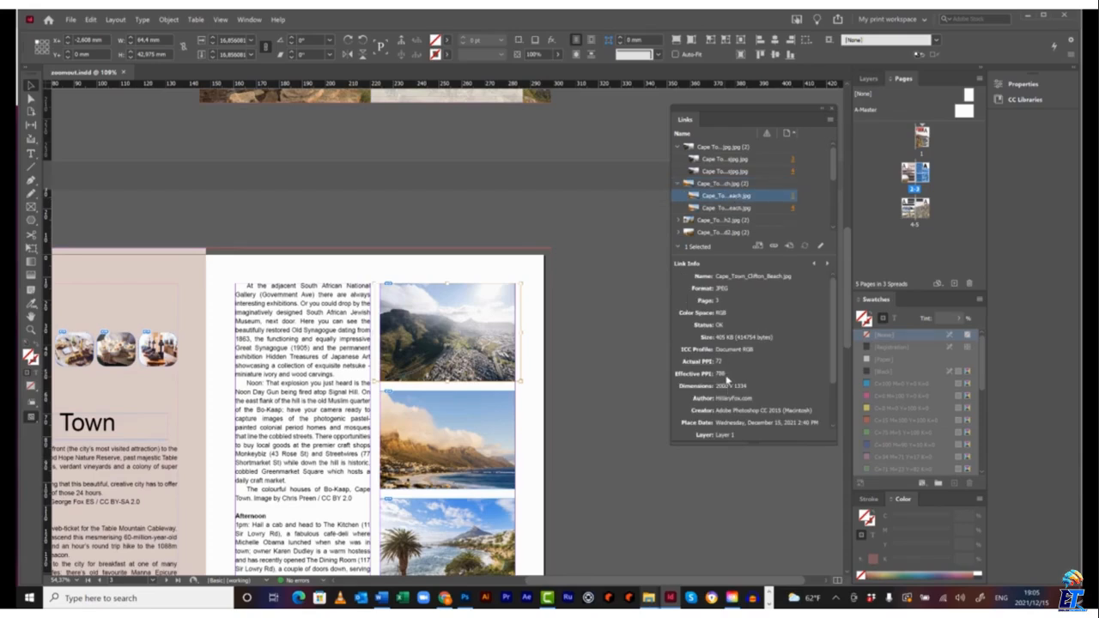
pyautogui.scroll(-1, 775, 189)
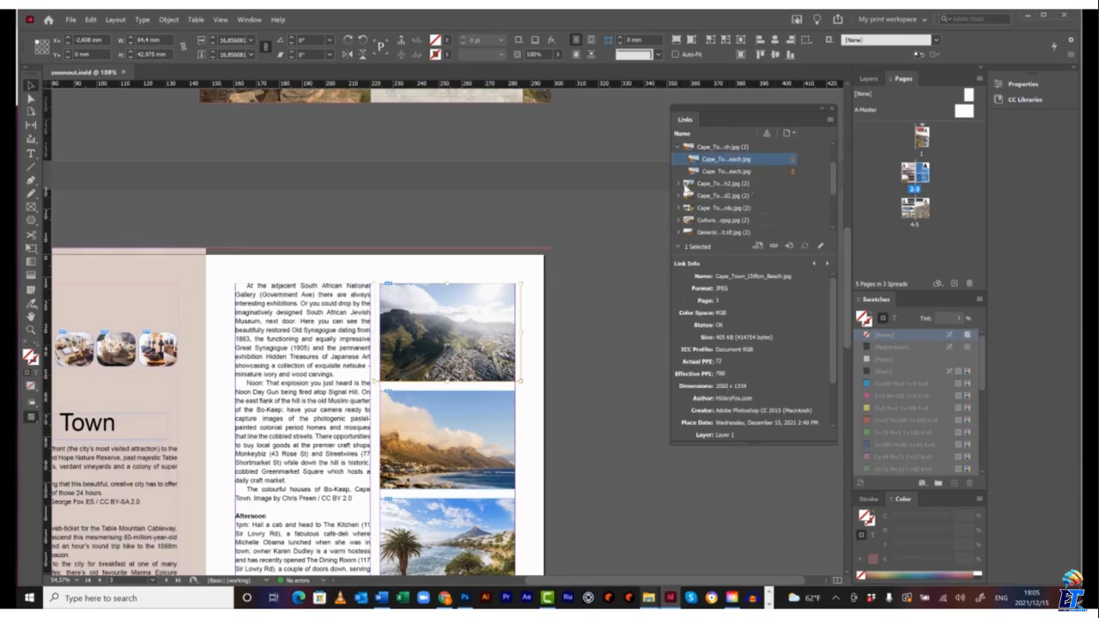
pyautogui.click(680, 184)
pyautogui.click(724, 197)
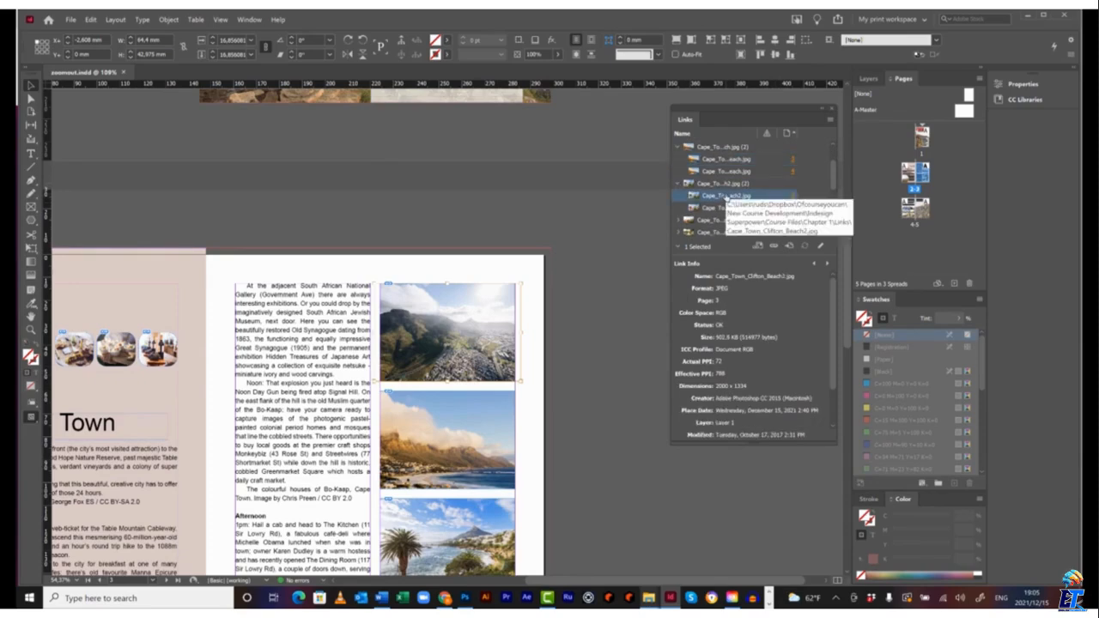
# Step: Display the link details of the first placements of the Cape Town Lions Head2 and Culture Club Cheeses images
pyautogui.scroll(-1, 725, 191)
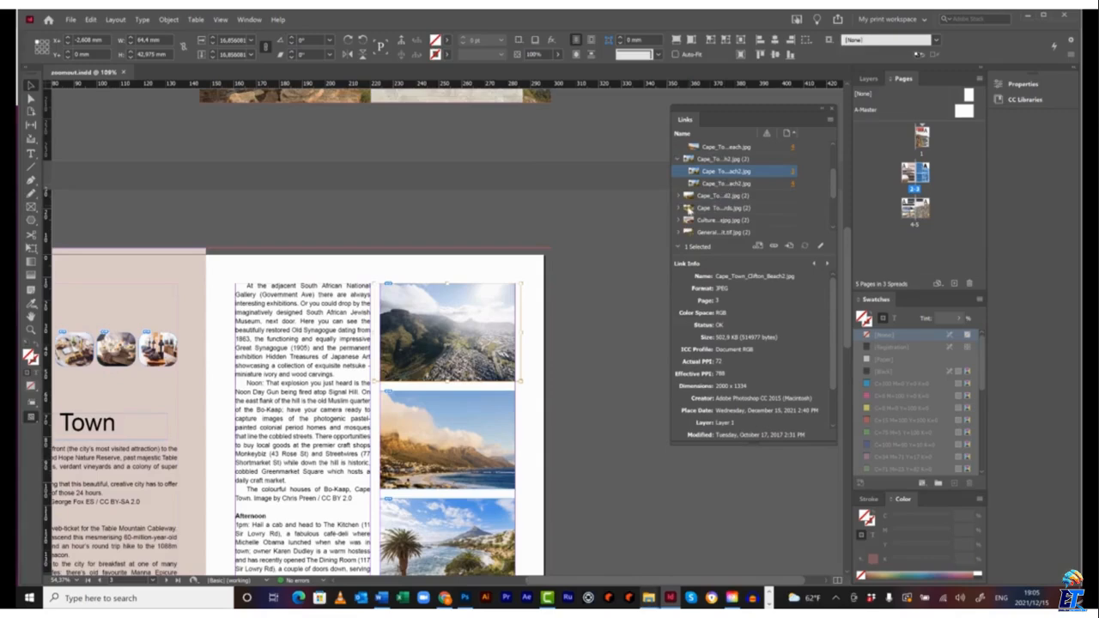
pyautogui.click(679, 196)
pyautogui.click(705, 210)
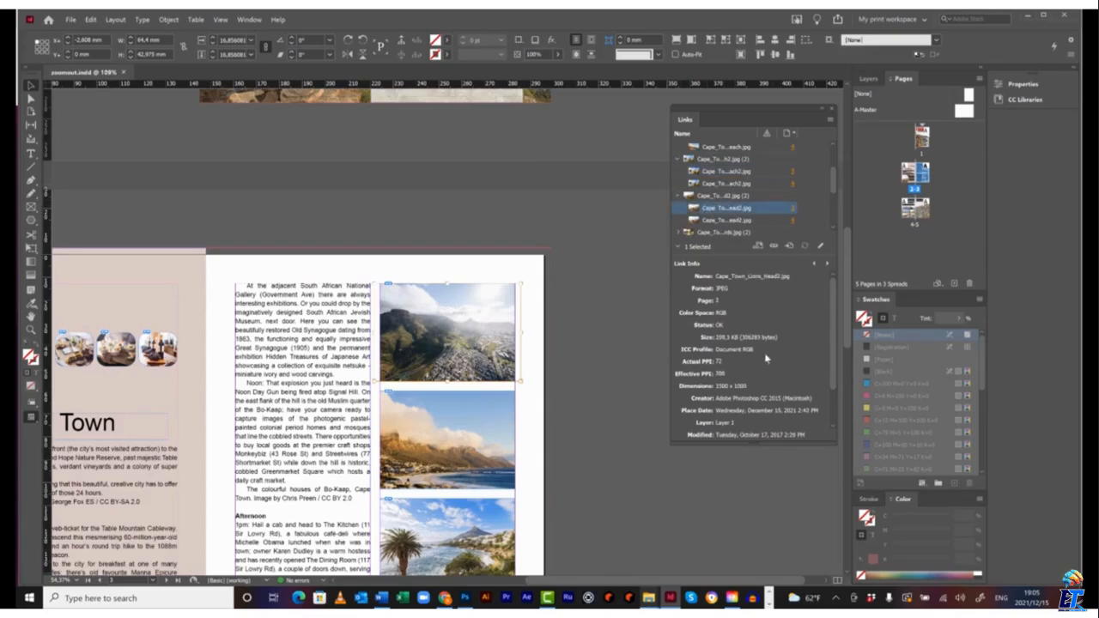
pyautogui.scroll(-2, 777, 175)
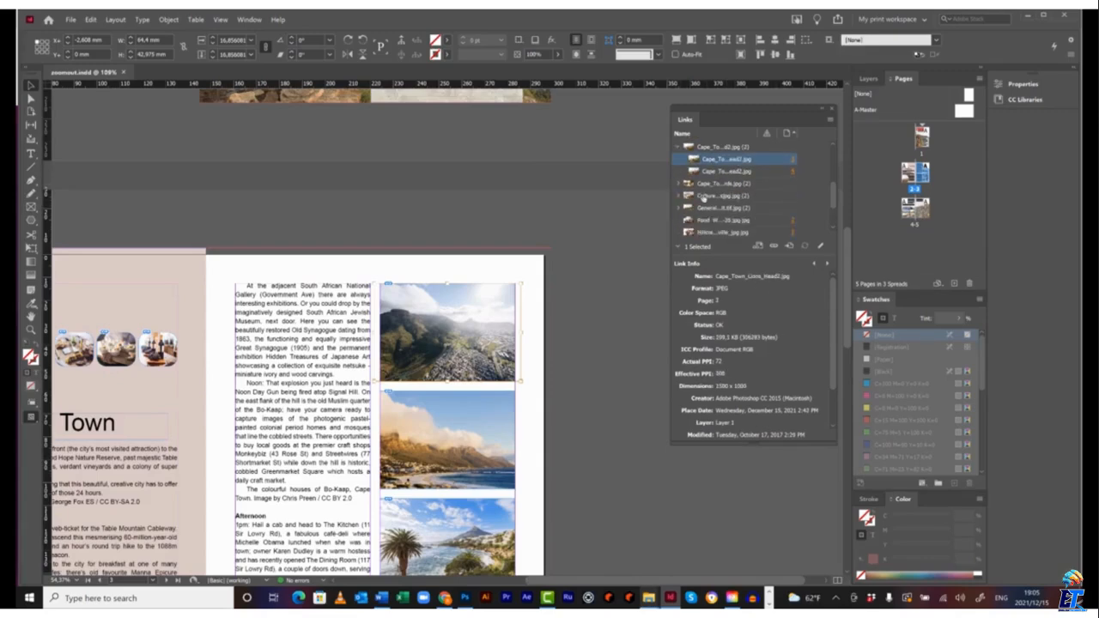
pyautogui.click(679, 197)
pyautogui.click(738, 210)
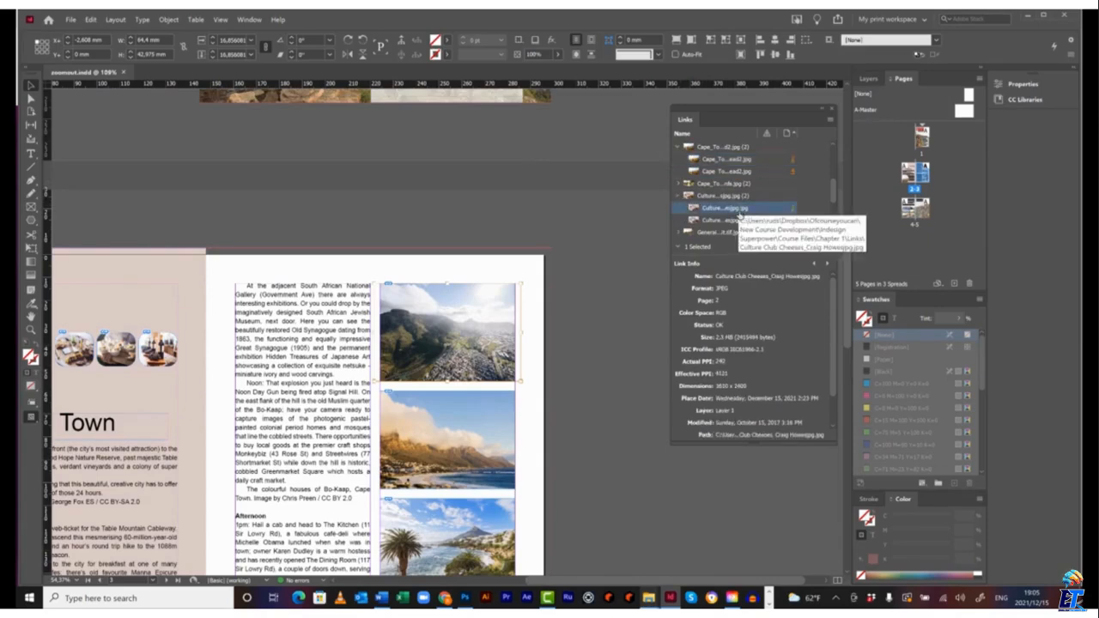
# Step: Expand the General Shoot 2015 image's entry and display the link details of its cover page placement
pyautogui.scroll(-3, 747, 188)
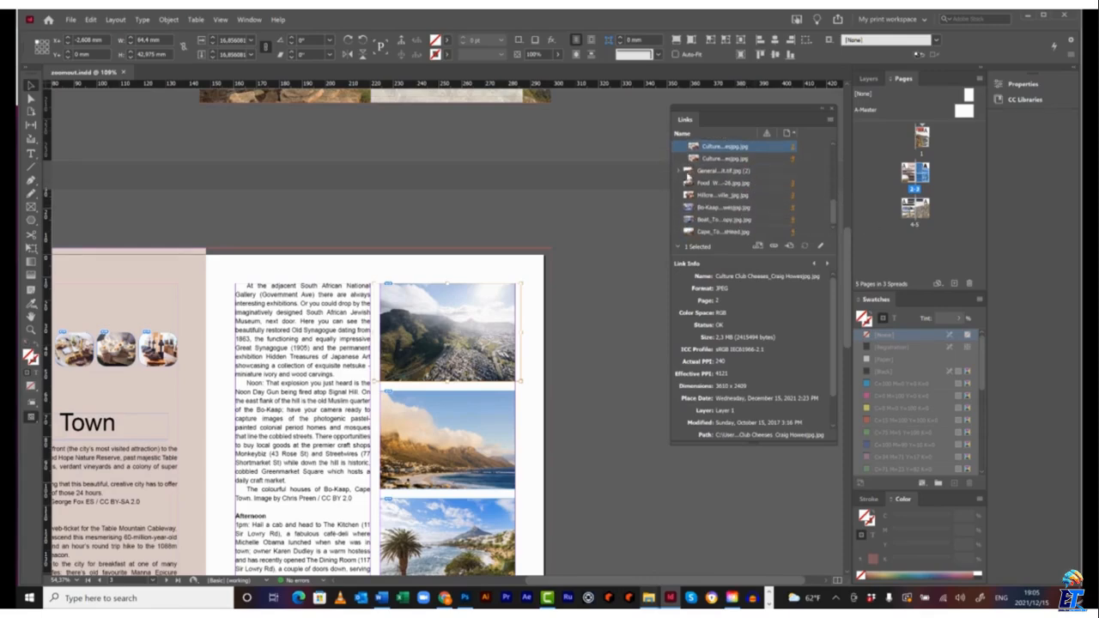
pyautogui.click(679, 171)
pyautogui.click(702, 184)
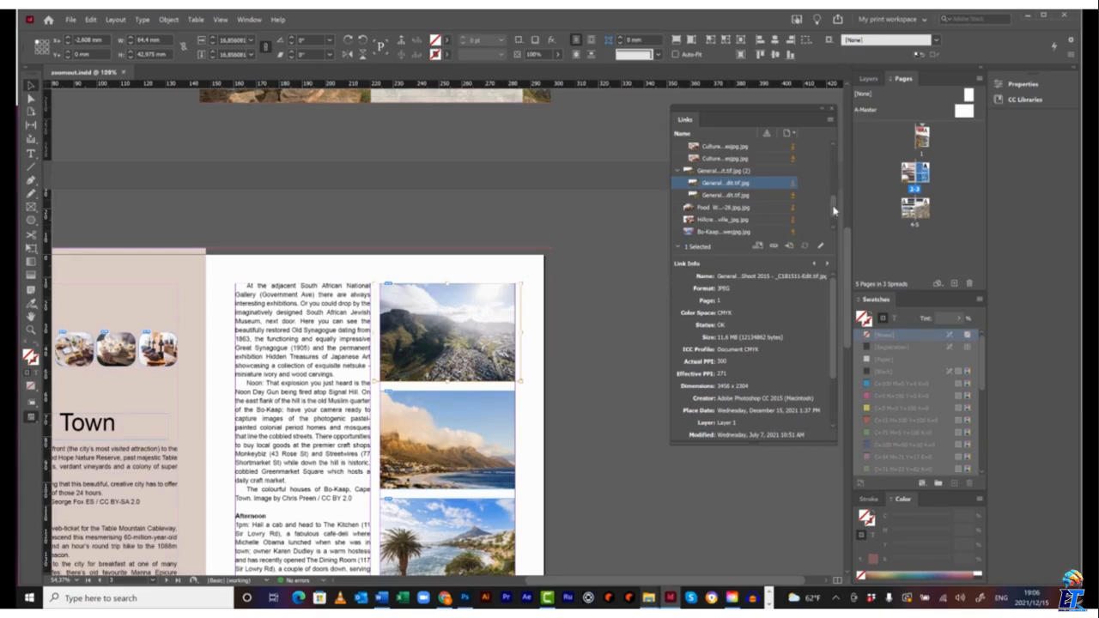
# Step: Look over the page references of all the linked images again and close the links list
pyautogui.scroll(5, 779, 146)
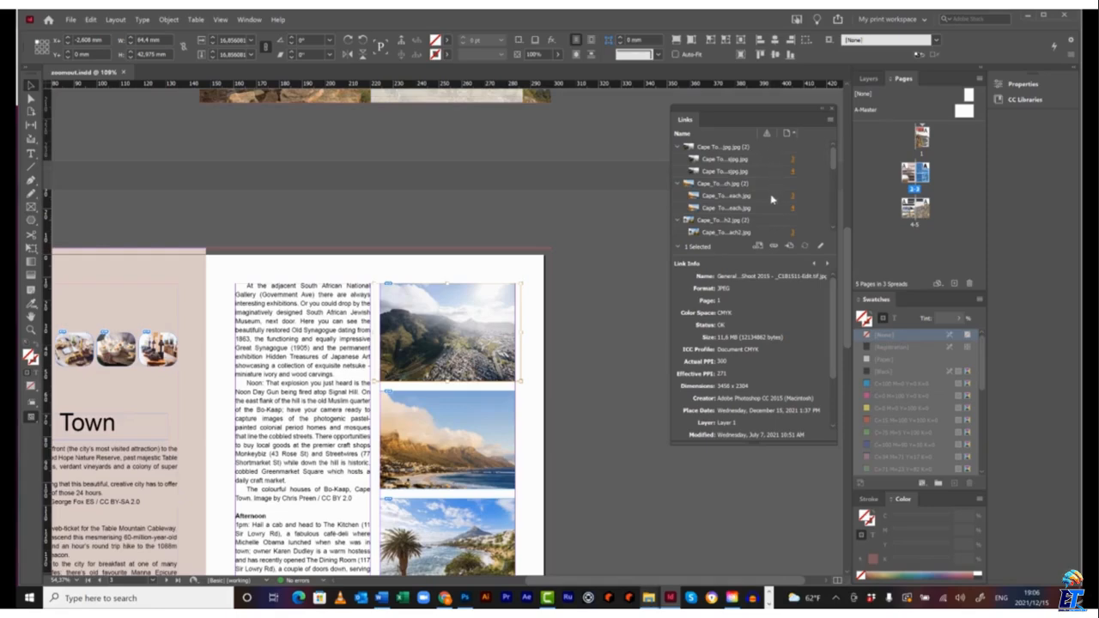
pyautogui.scroll(-2, 833, 161)
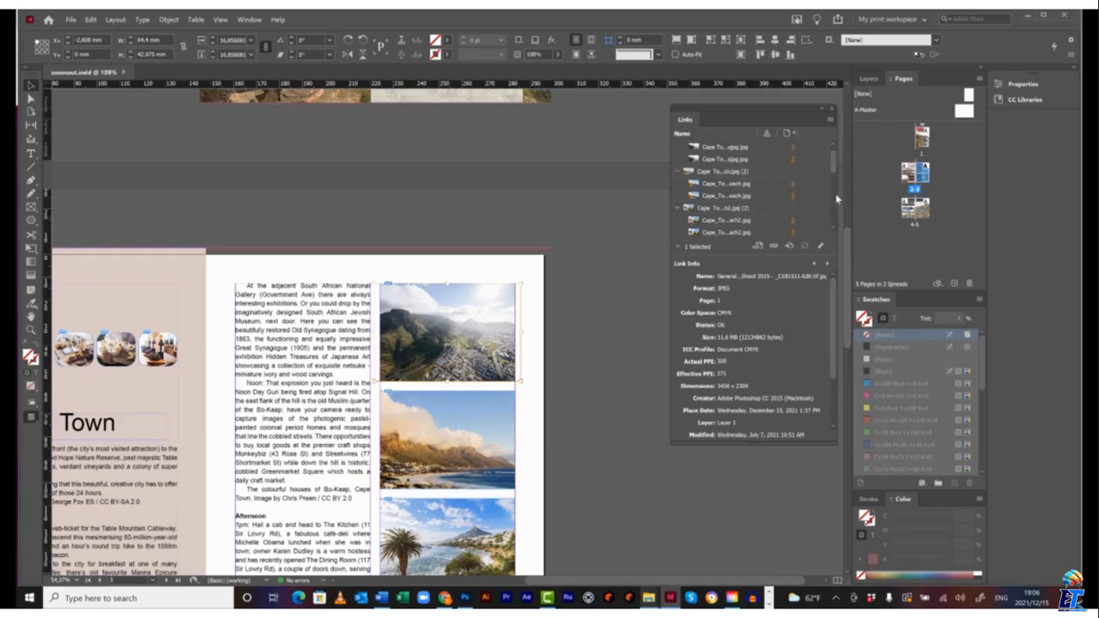
pyautogui.scroll(-5, 834, 163)
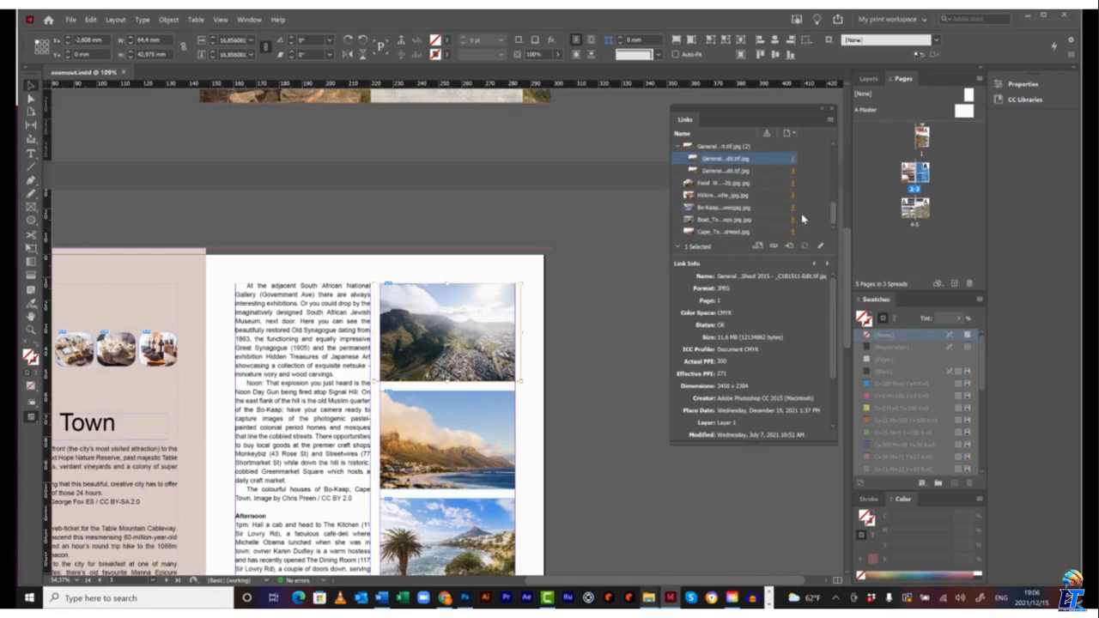
pyautogui.click(831, 110)
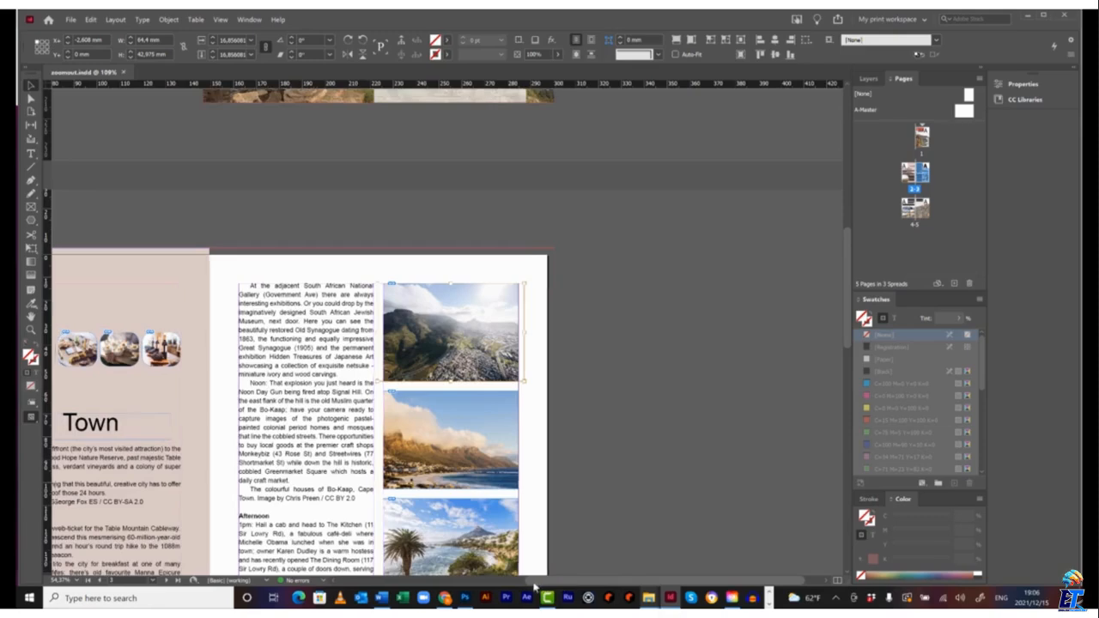
# Step: Return to the cover page and start a Press Quality PDF export named zoomout.pdf in the Course Files folder
pyautogui.moveTo(534, 585); pyautogui.dragTo(444, 584)
pyautogui.scroll(5, 559, 253)
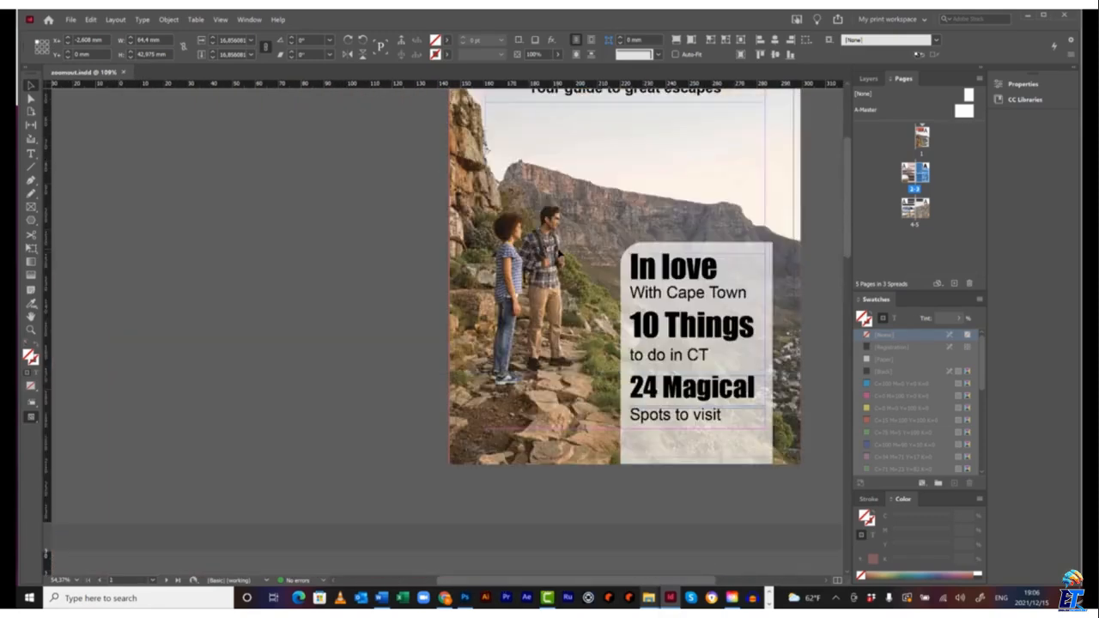
pyautogui.scroll(3, 559, 253)
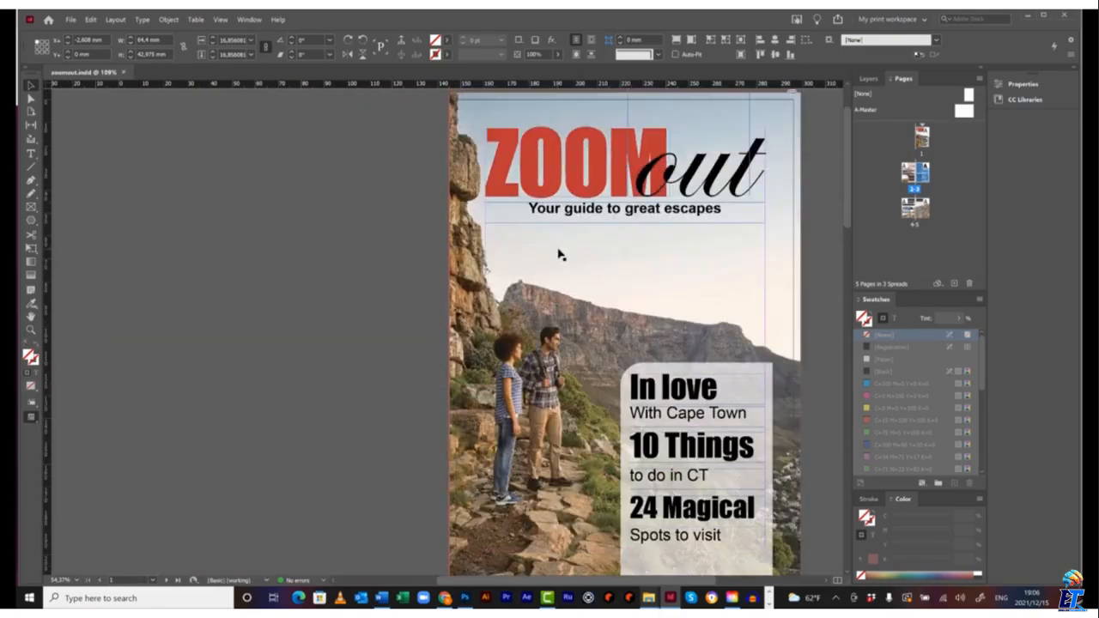
pyautogui.click(71, 20)
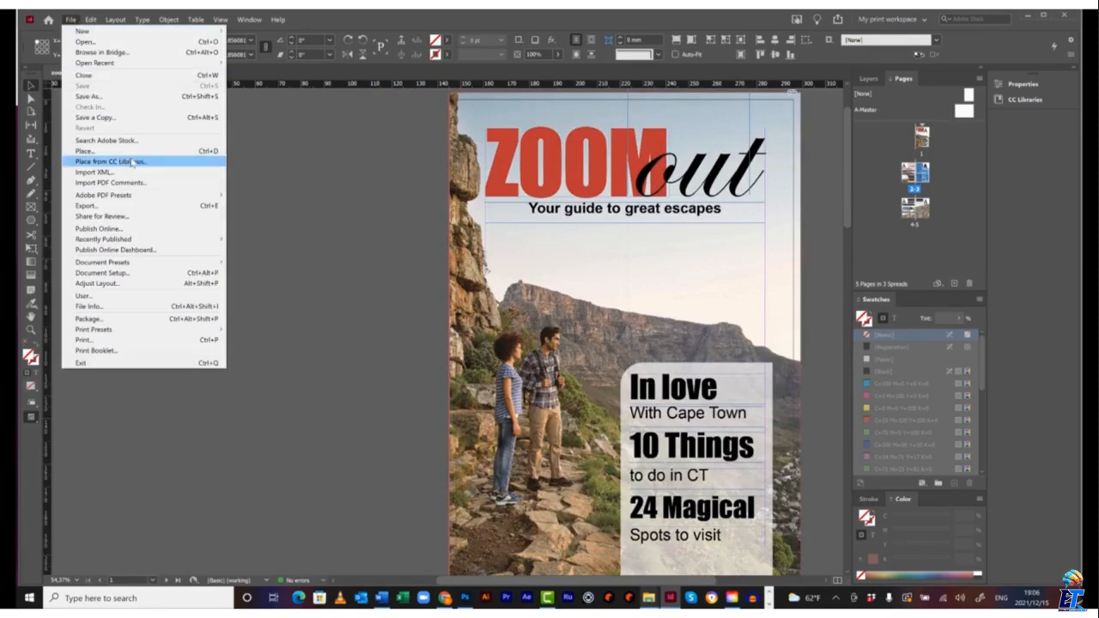
pyautogui.moveTo(135, 196)
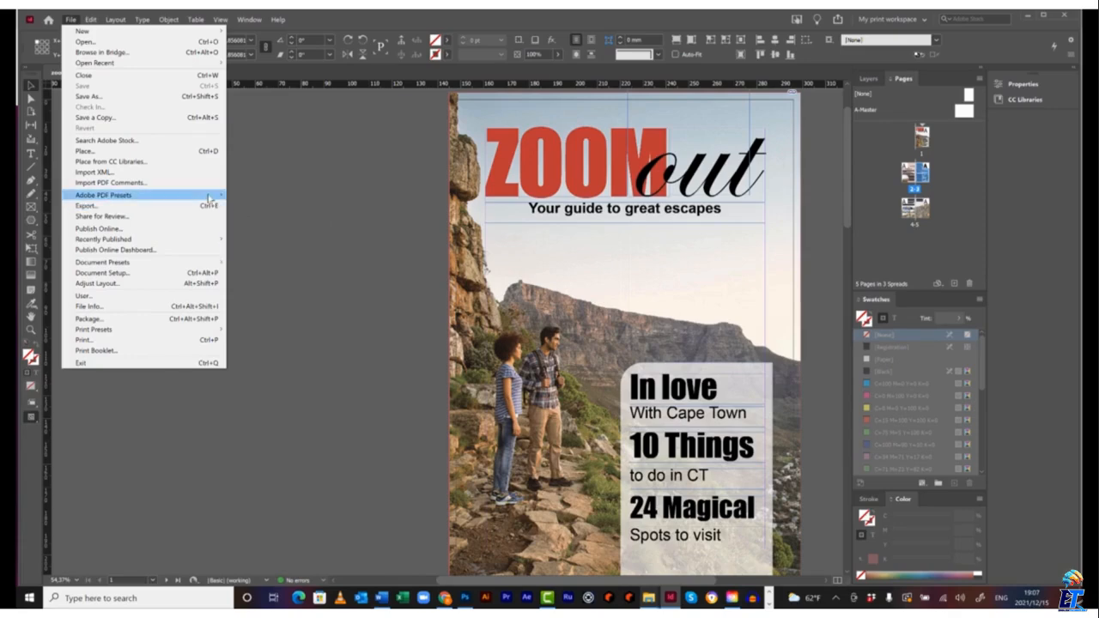
pyautogui.moveTo(209, 198)
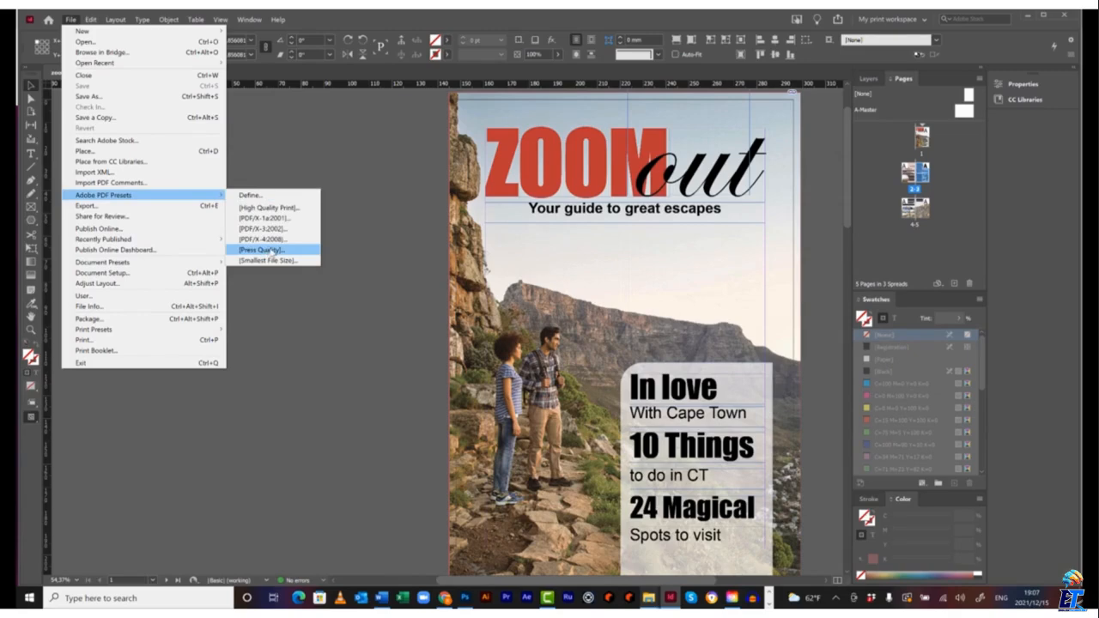
pyautogui.click(271, 251)
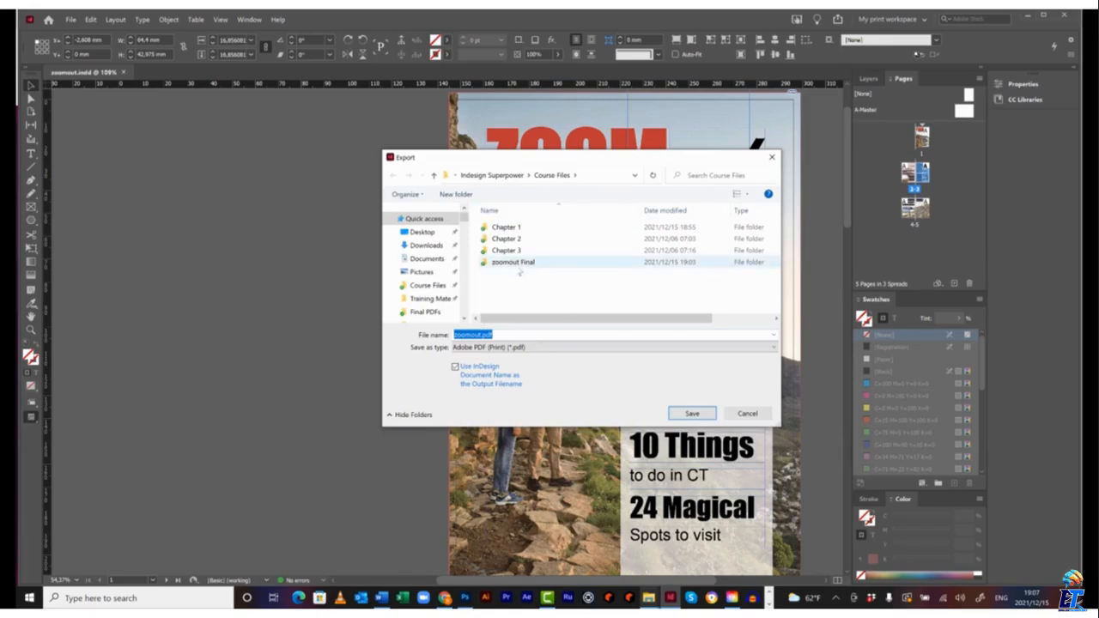
pyautogui.click(691, 413)
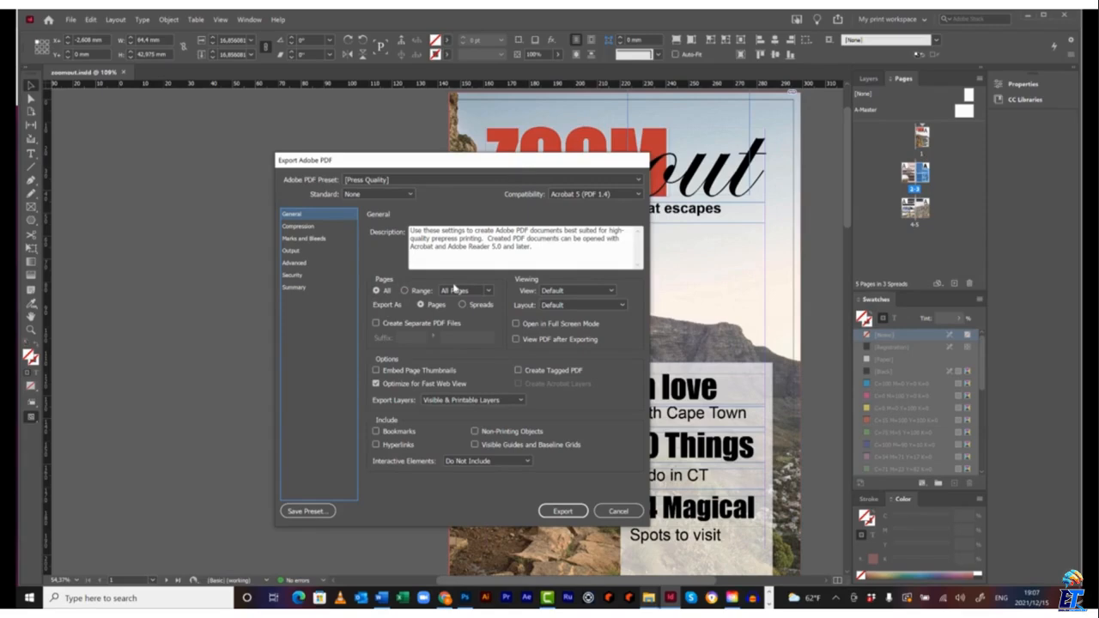
# Step: Set the PDF export range to pages 1-3, exported as individual pages
pyautogui.click(377, 291)
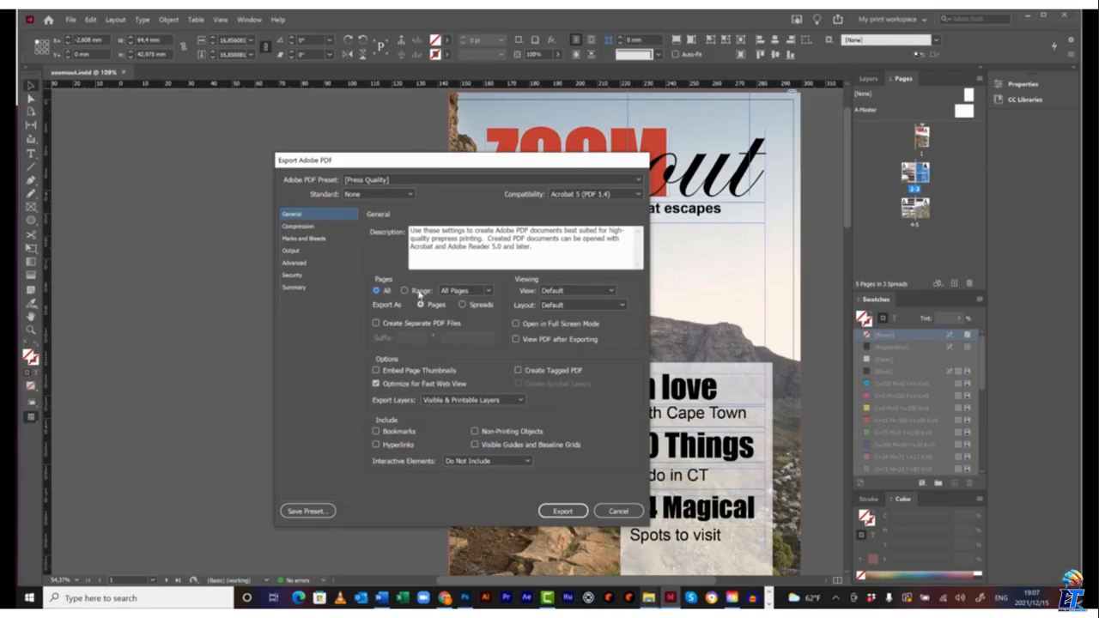
pyautogui.click(455, 291)
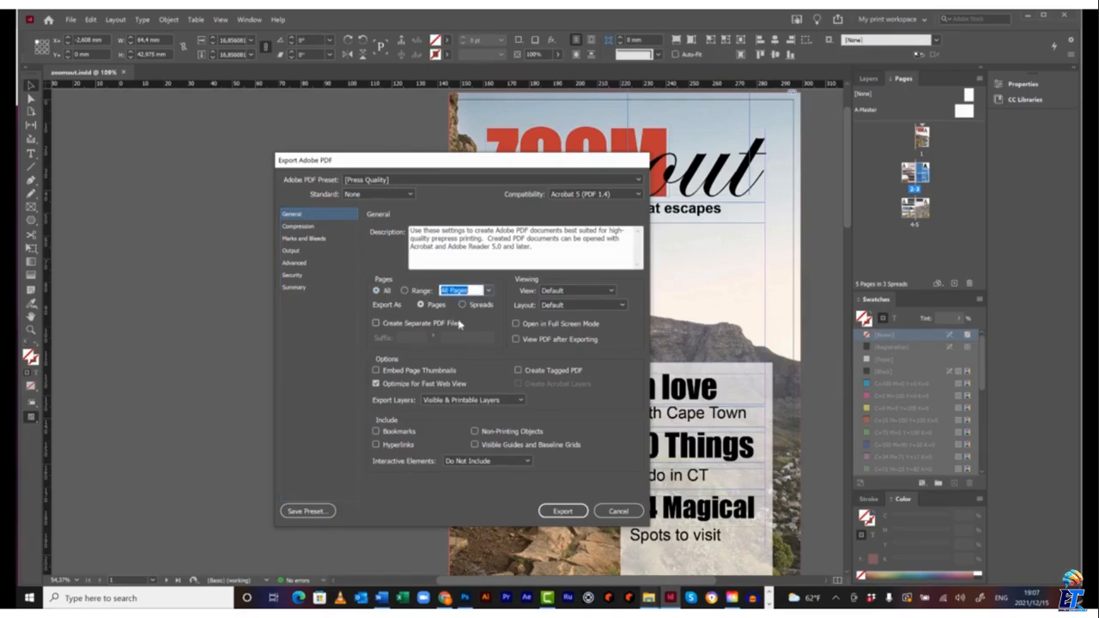
pyautogui.write('1-3')
pyautogui.click(422, 304)
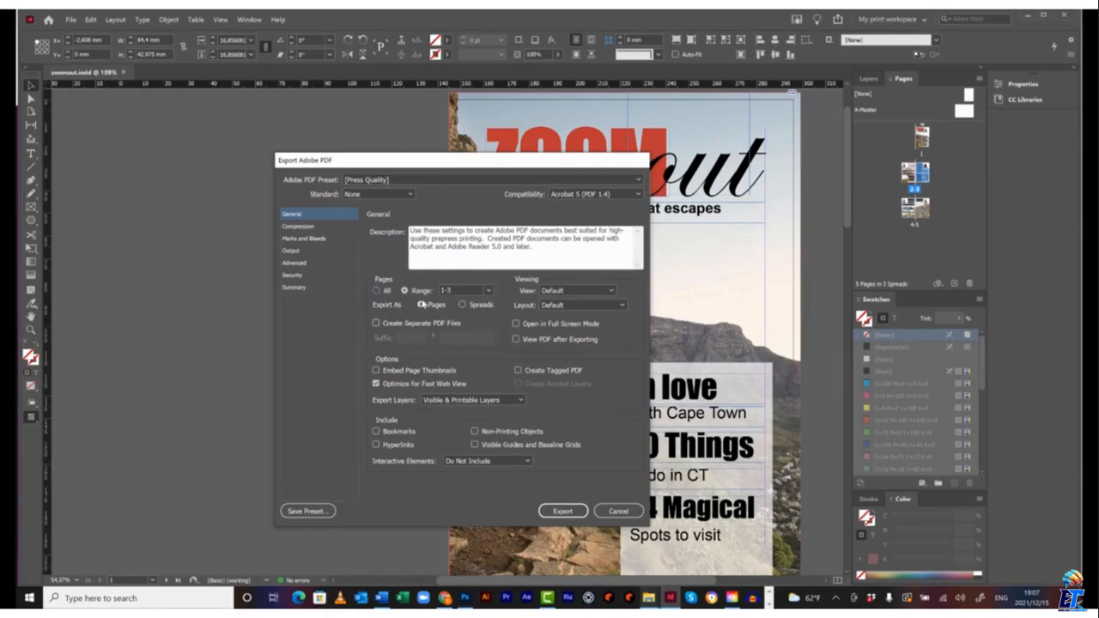